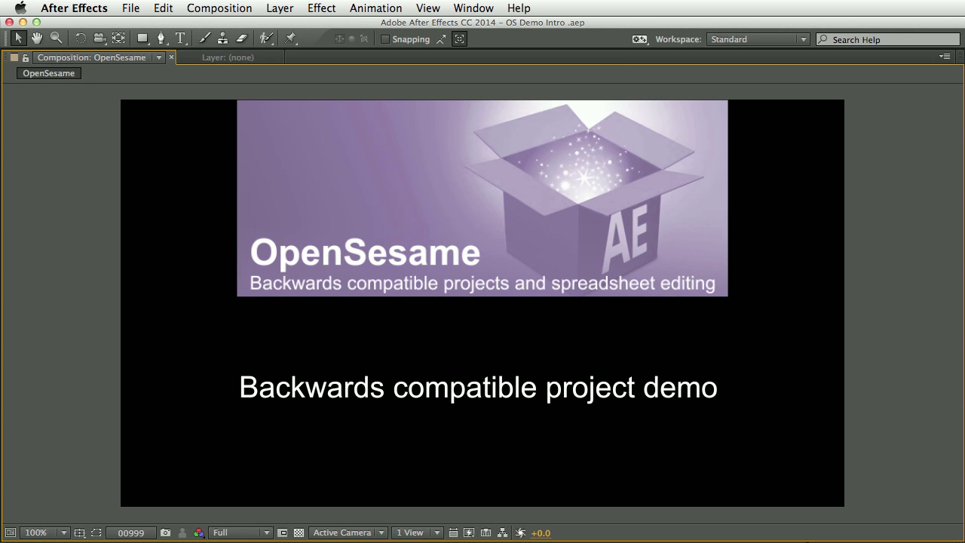
- Switch to Safari showing the VideoHive Motion Profile project page
key("super+Tab")
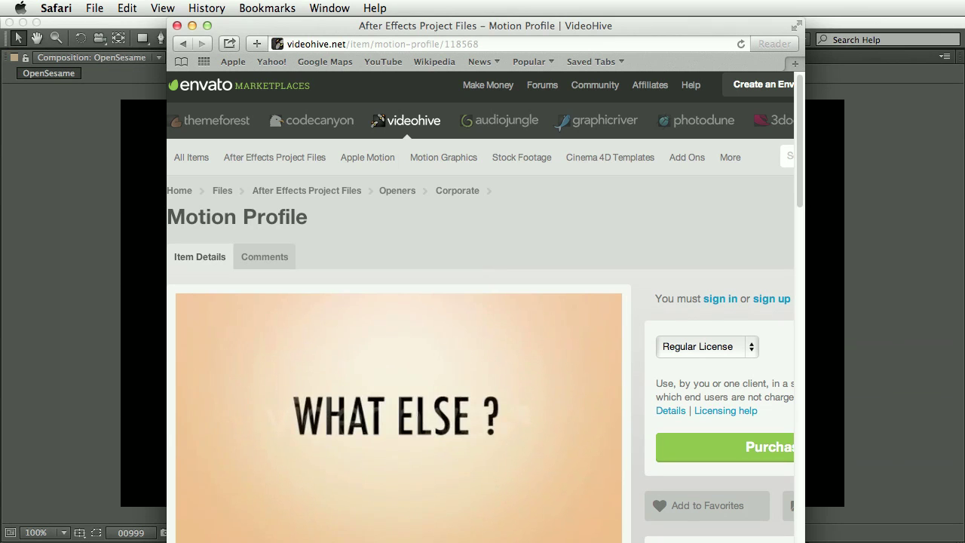
- Pause the Motion Profile preview at 00:19 and minimize Safari
mouse_move(391, 539)
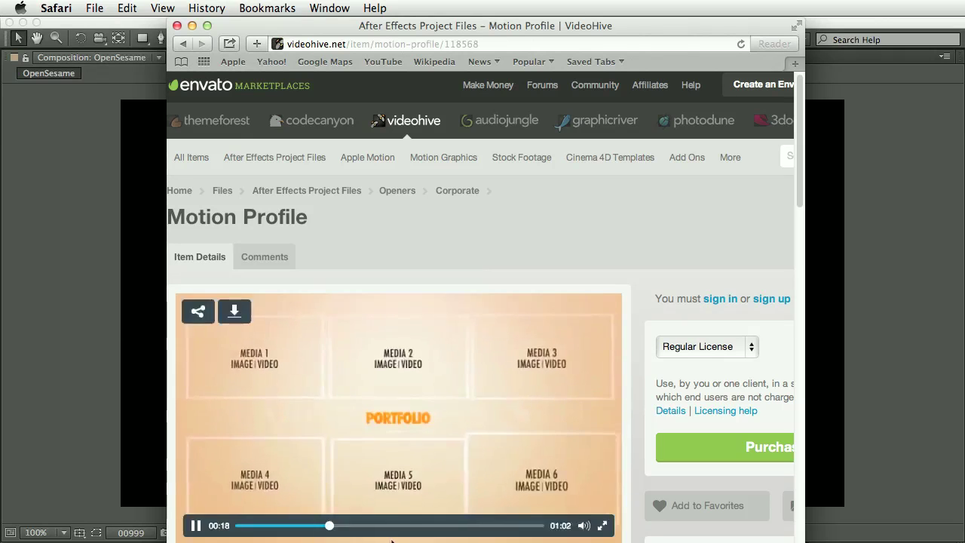
left_click(195, 525)
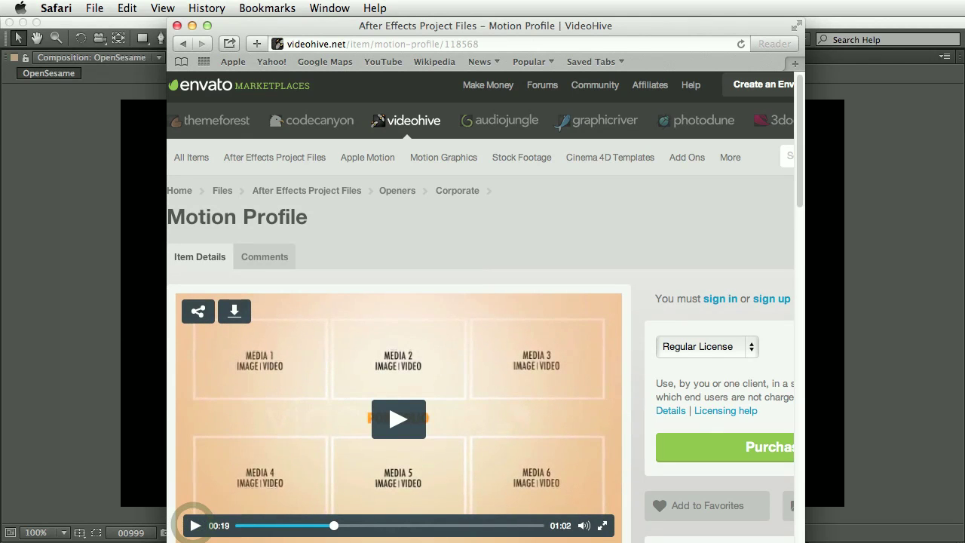
left_click(193, 26)
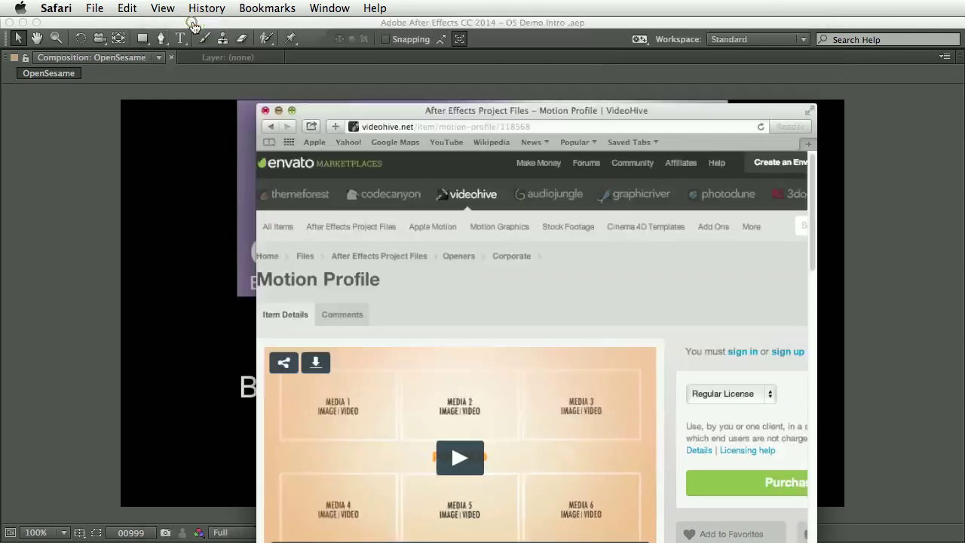
- Open Motion_profile.aep from the videohive.net folder
left_click(91, 104)
left_click(128, 7)
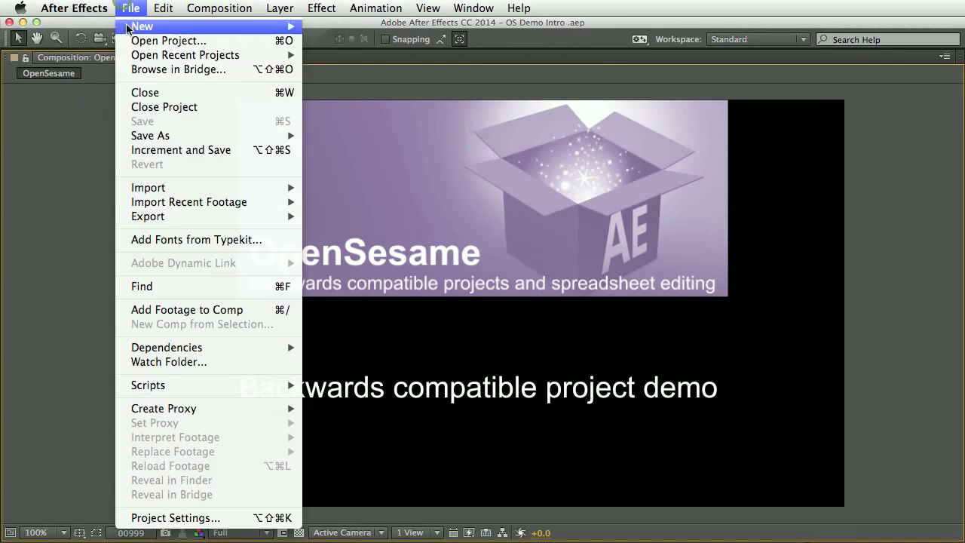
left_click(143, 40)
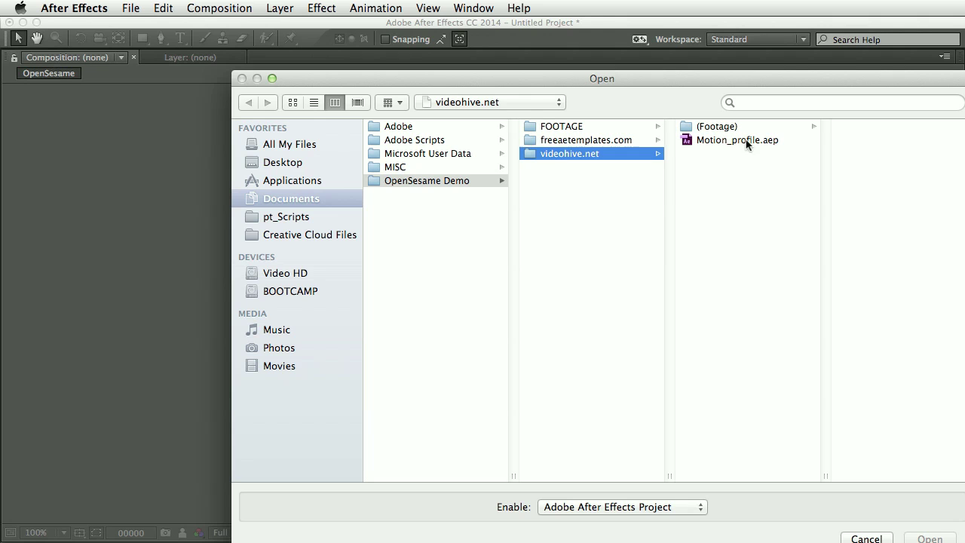
double_click(735, 143)
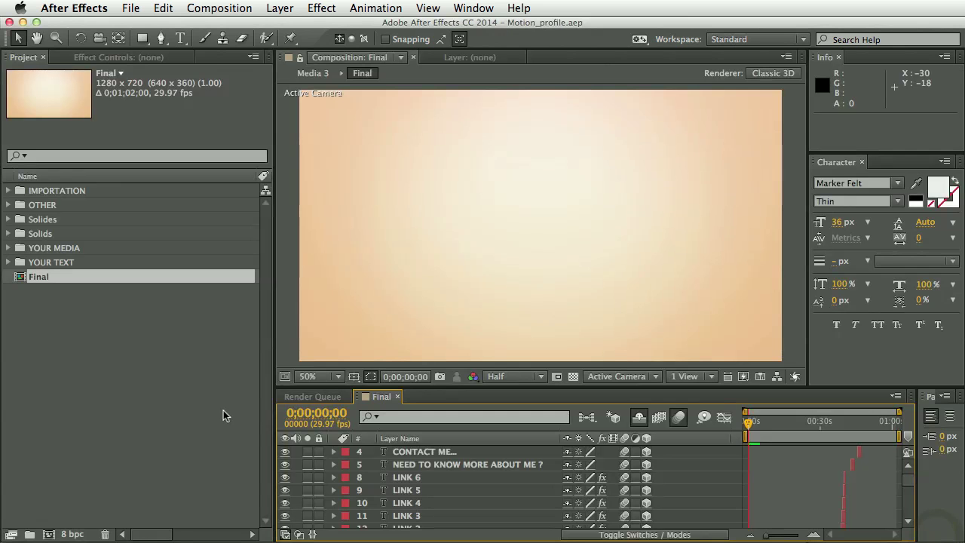
- Confirm in About After Effects that the running version is CC 2014
left_click(73, 8)
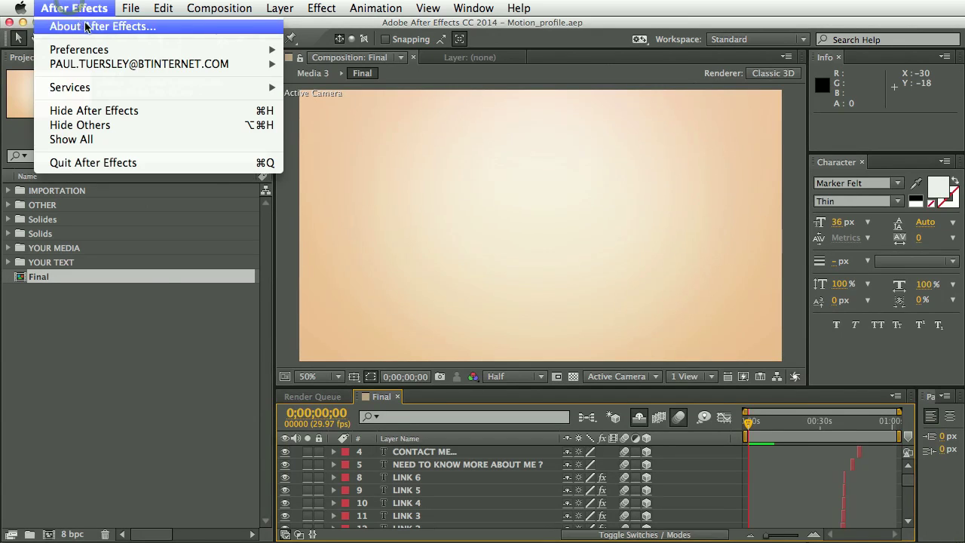
left_click(83, 25)
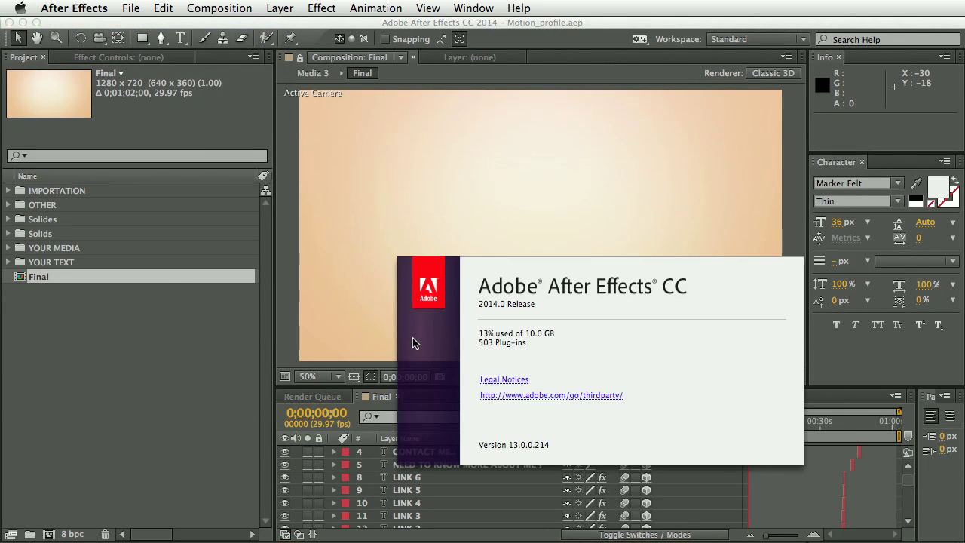
left_click(532, 336)
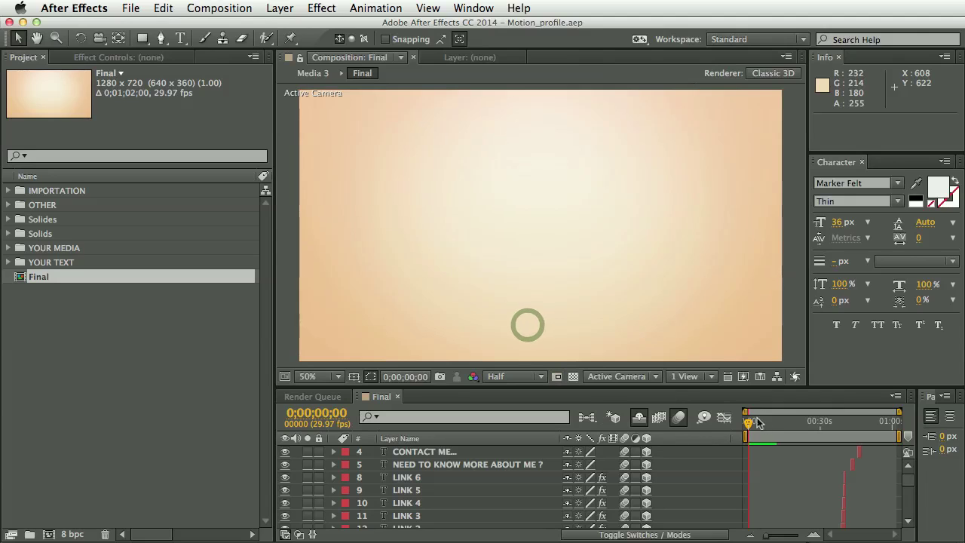
- Scrub the Final composition to about 0;00;05;29, up to the orange question-mark graphic
left_click_drag(759, 422, 766, 443)
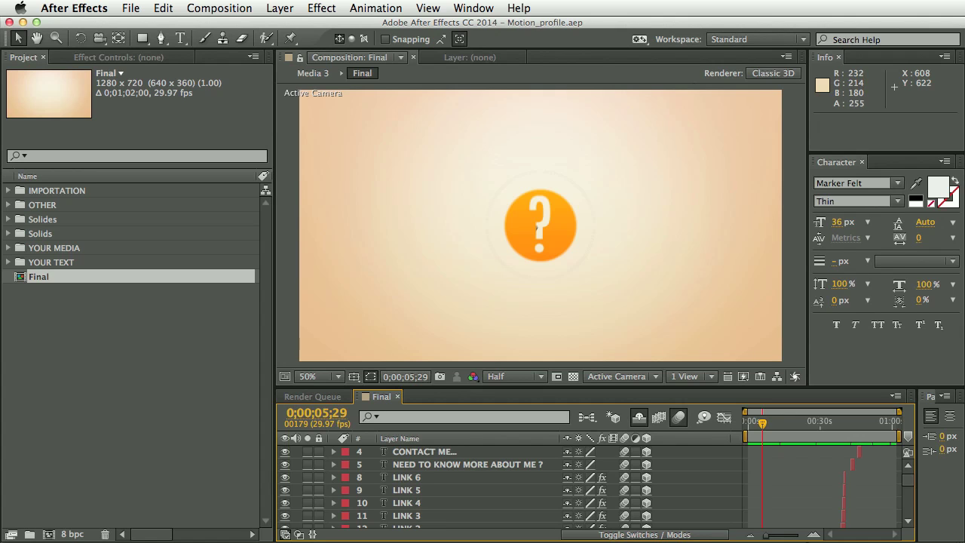
- Save a copy of the project as CC (12), then bring up the Scripts list with pt_OpenSesame.jsx
left_click(130, 9)
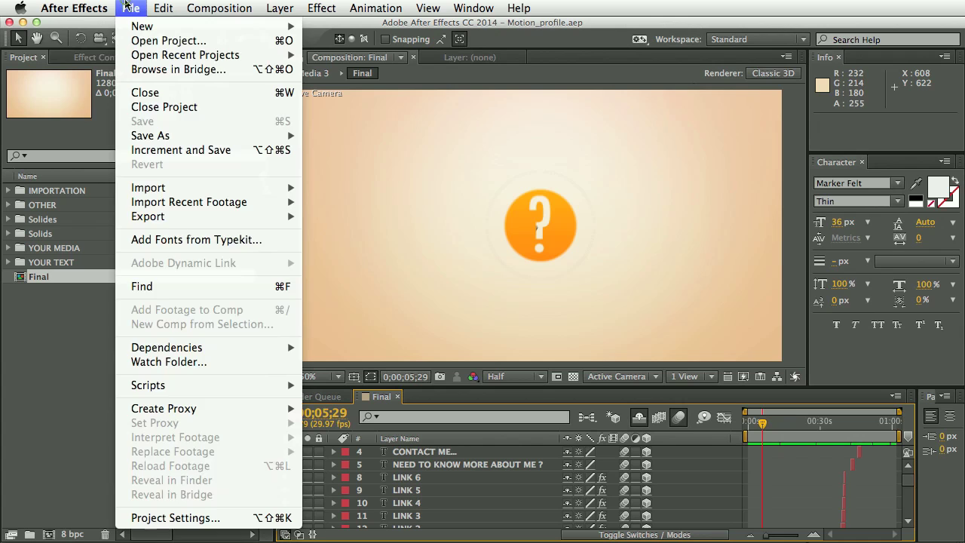
mouse_move(204, 135)
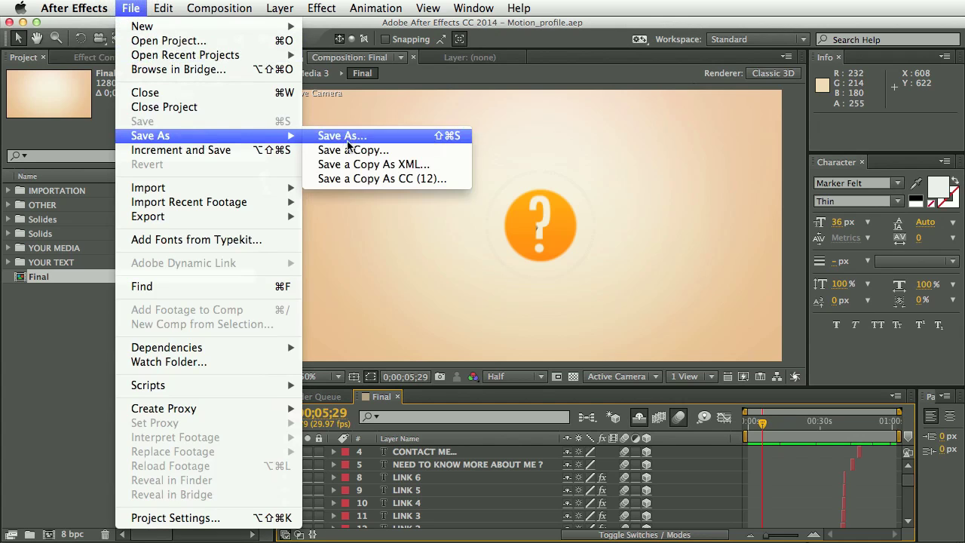
left_click(374, 178)
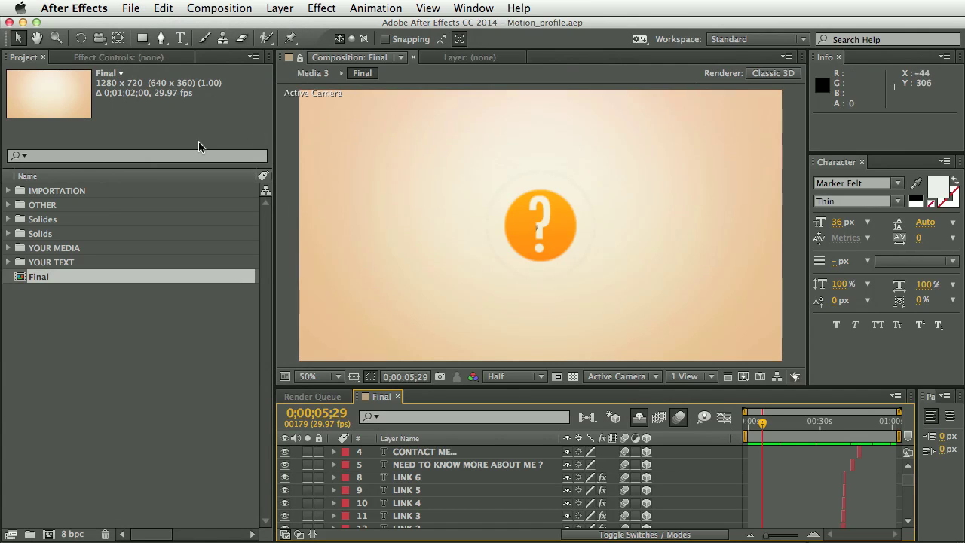
left_click(126, 7)
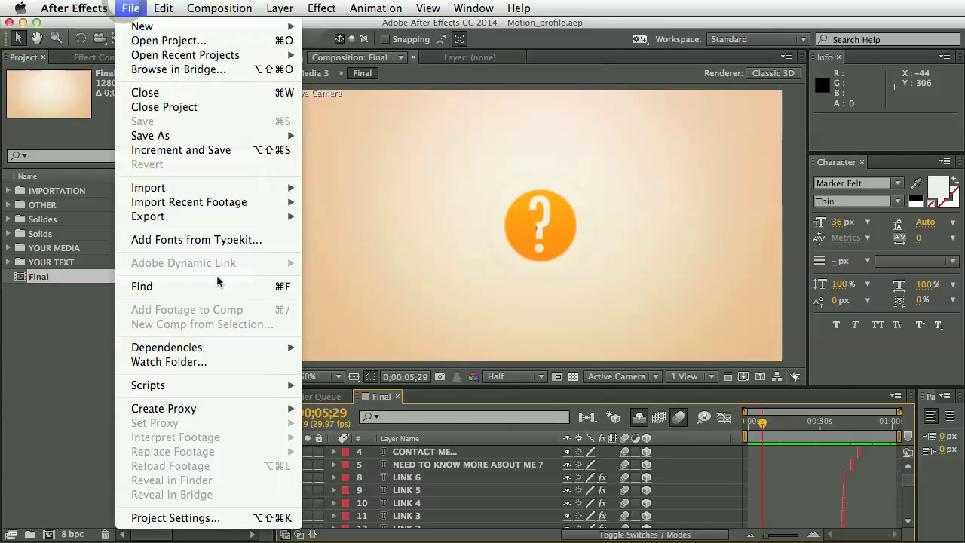
mouse_move(243, 386)
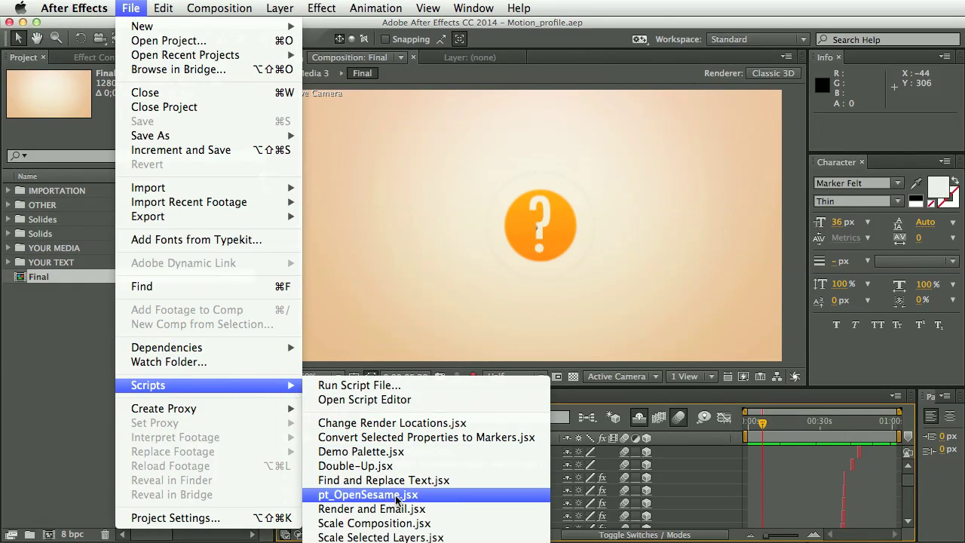
- Run pt_OpenSesame and export the project to Documents as Motion_profile.tsv
left_click(370, 495)
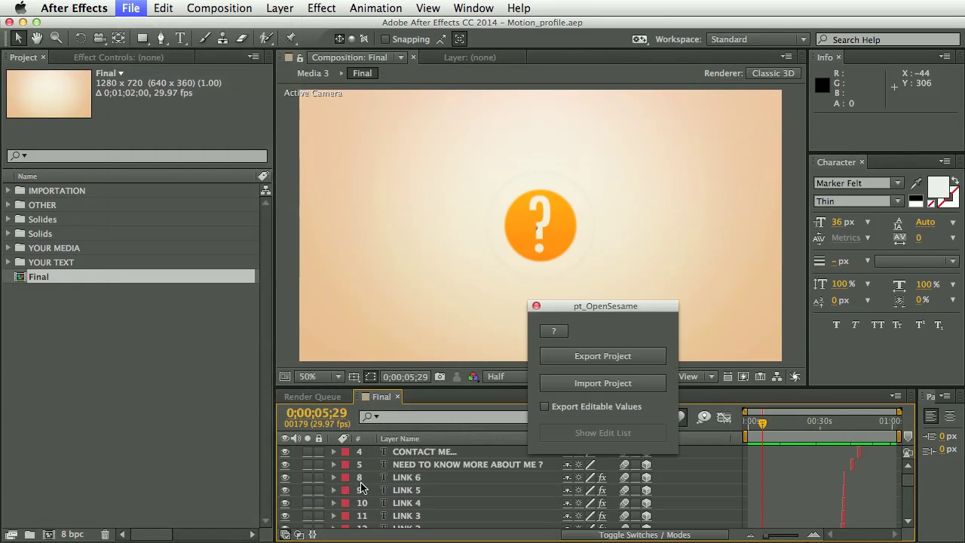
left_click_drag(601, 307, 863, 86)
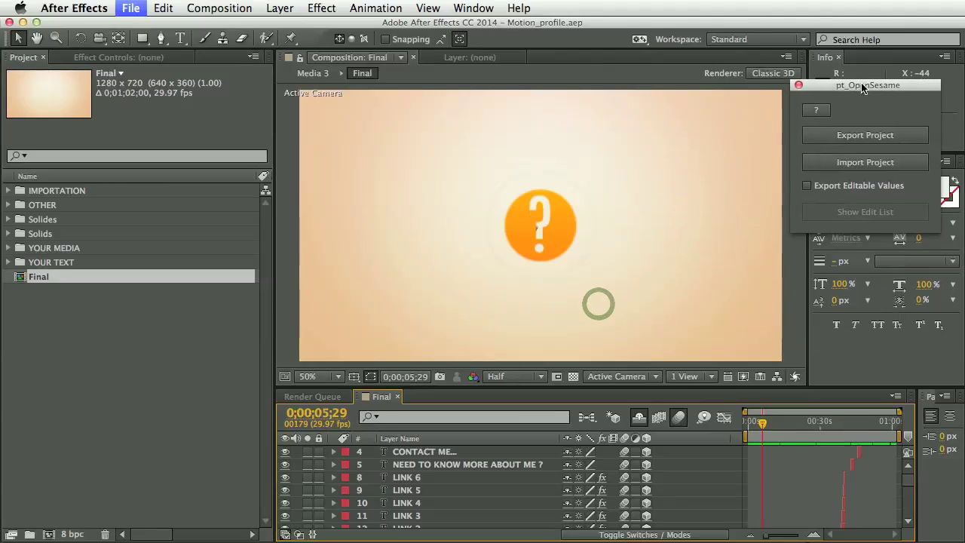
left_click(848, 136)
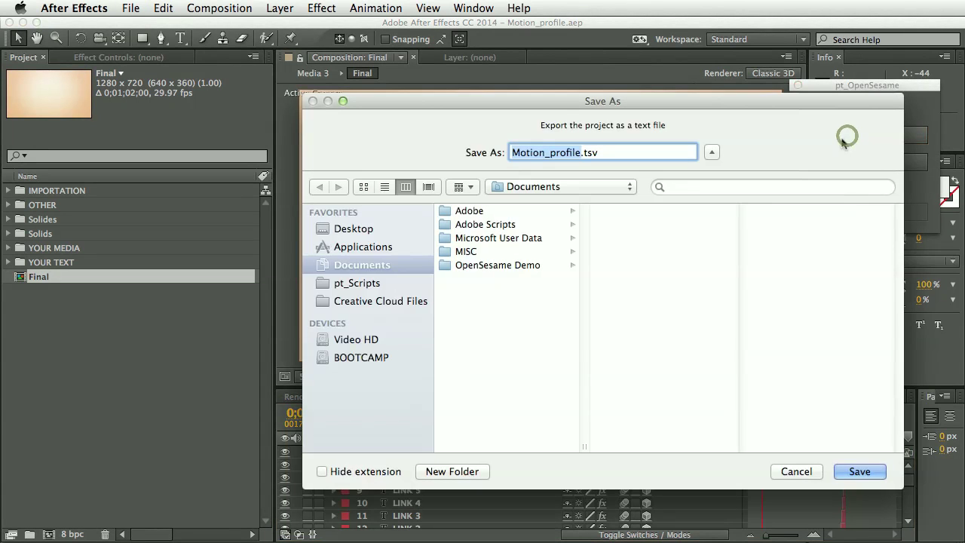
left_click(859, 471)
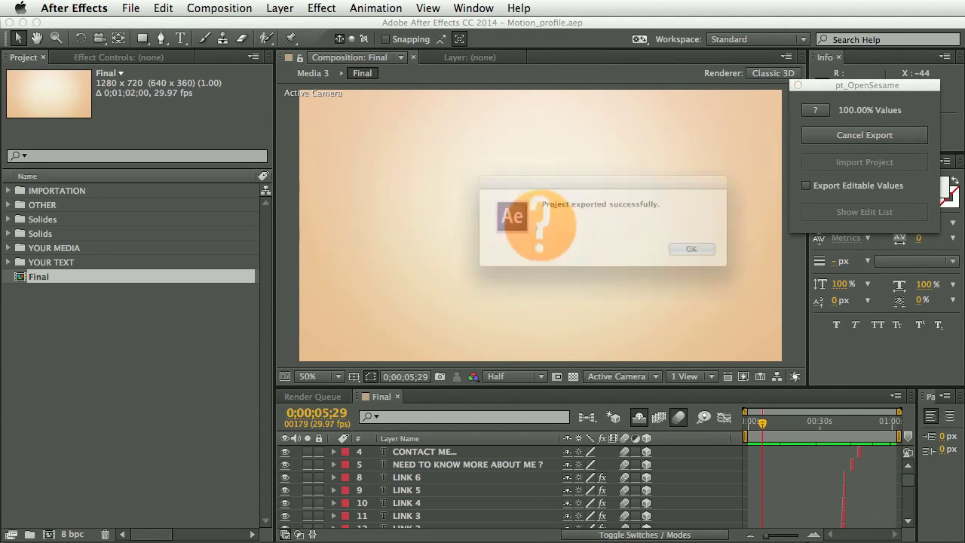
left_click(716, 256)
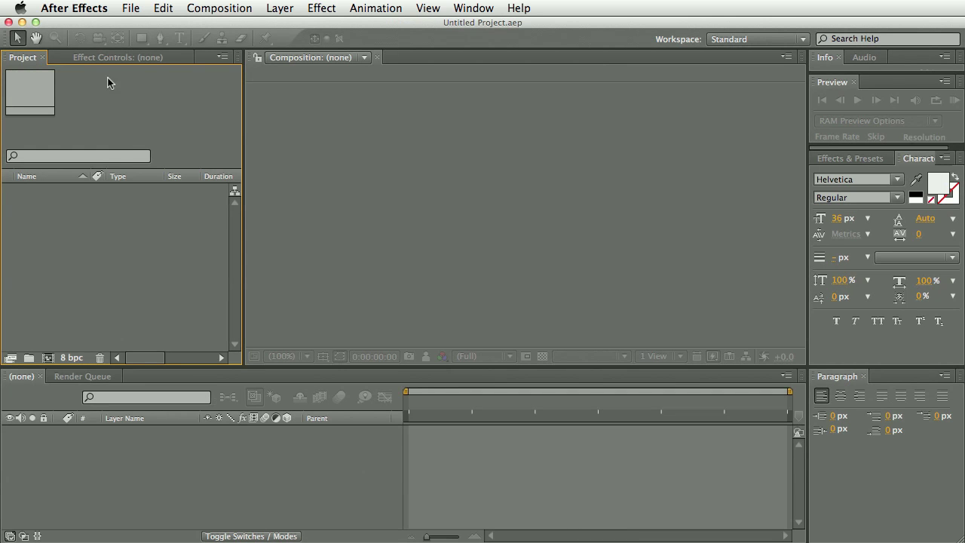
- Confirm via About After Effects that this copy is CS4 (9.0.3.8)
left_click(78, 8)
left_click(87, 27)
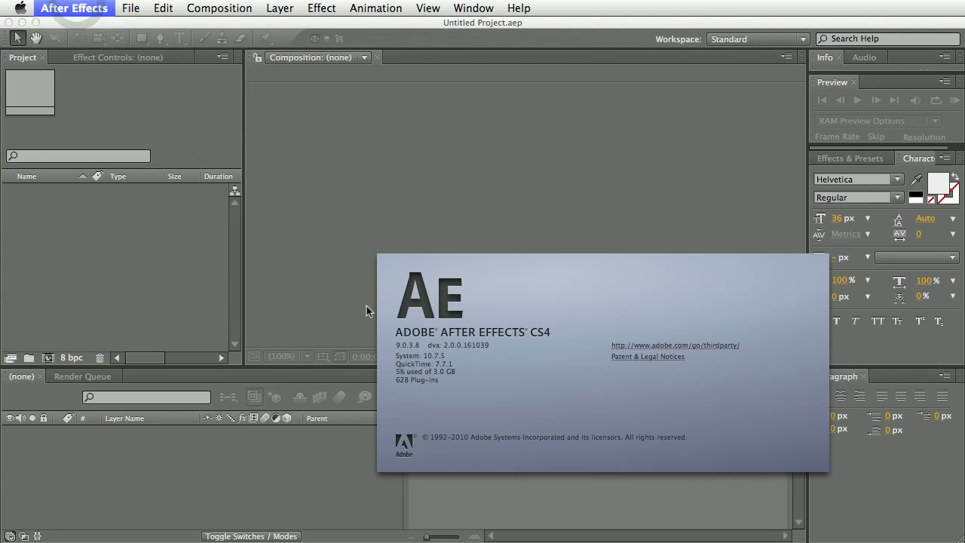
left_click(557, 295)
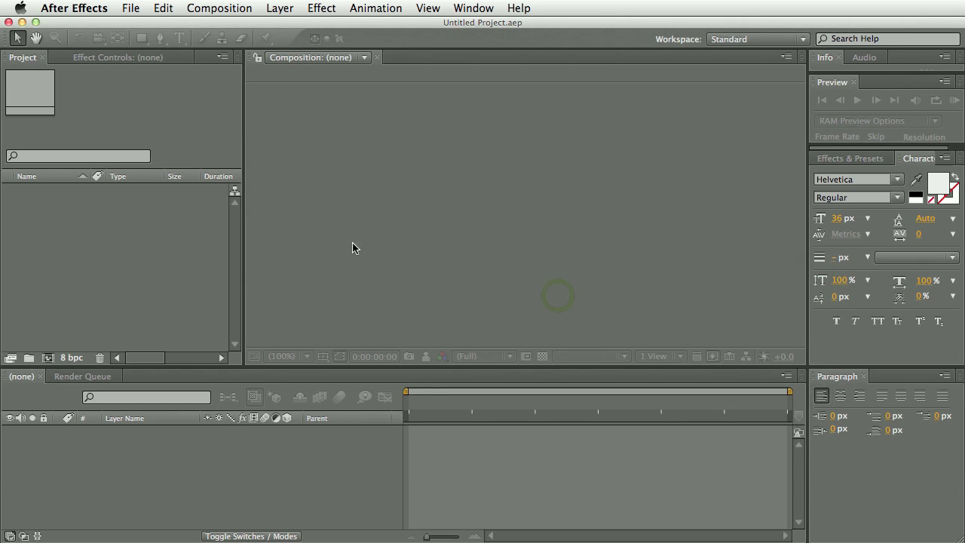
- Launch the pt_OpenSesame.jsx script from File > Scripts
left_click(131, 8)
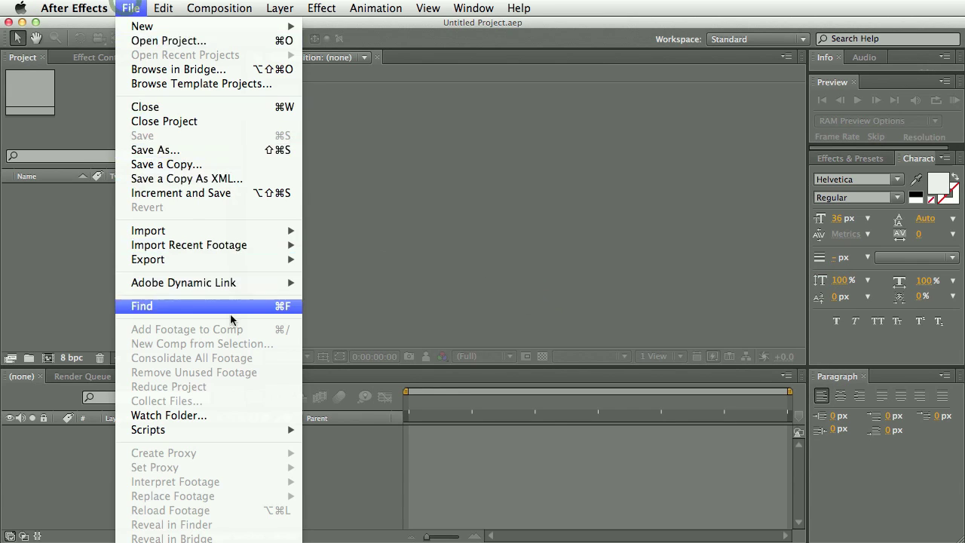
mouse_move(248, 426)
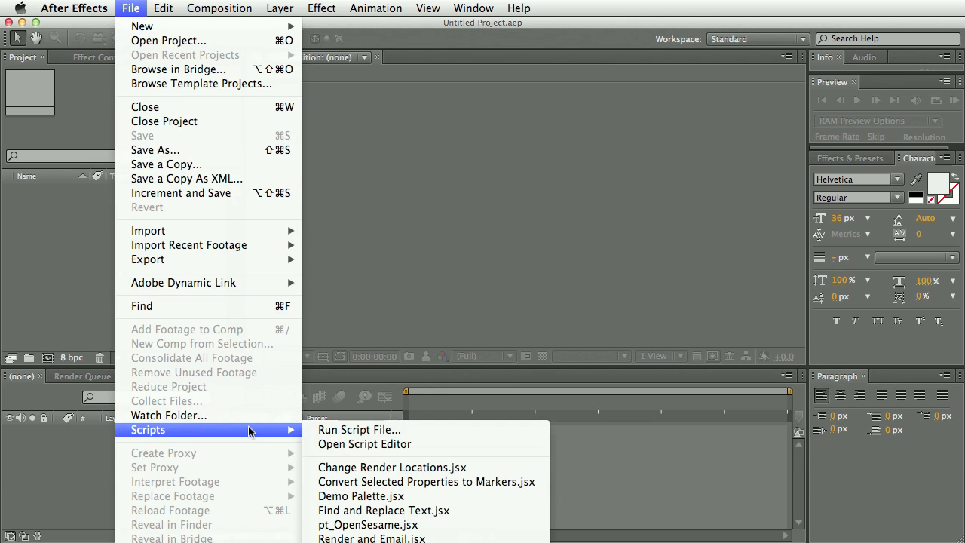
left_click(398, 530)
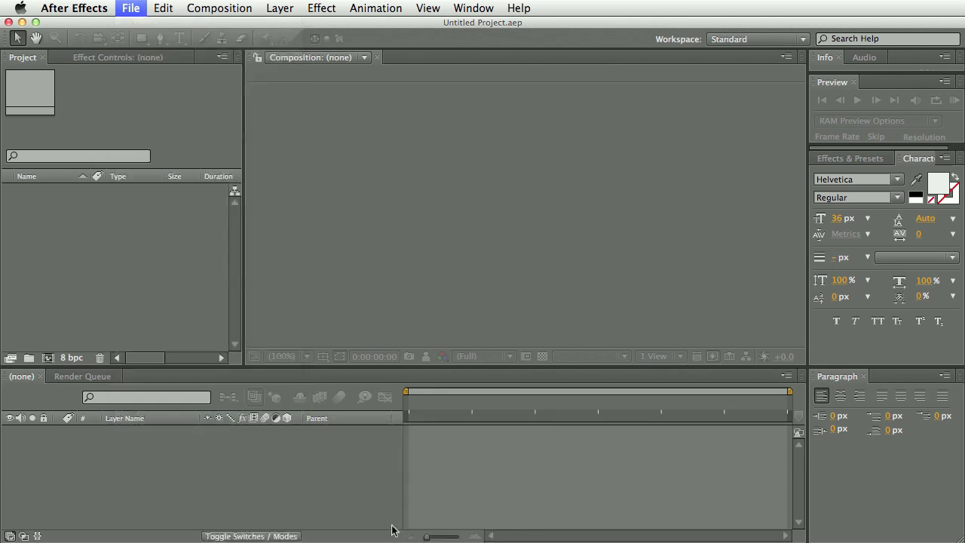
- Import Motion_profile.tsv through the pt_OpenSesame panel and acknowledge the completion message
left_click_drag(593, 310, 875, 85)
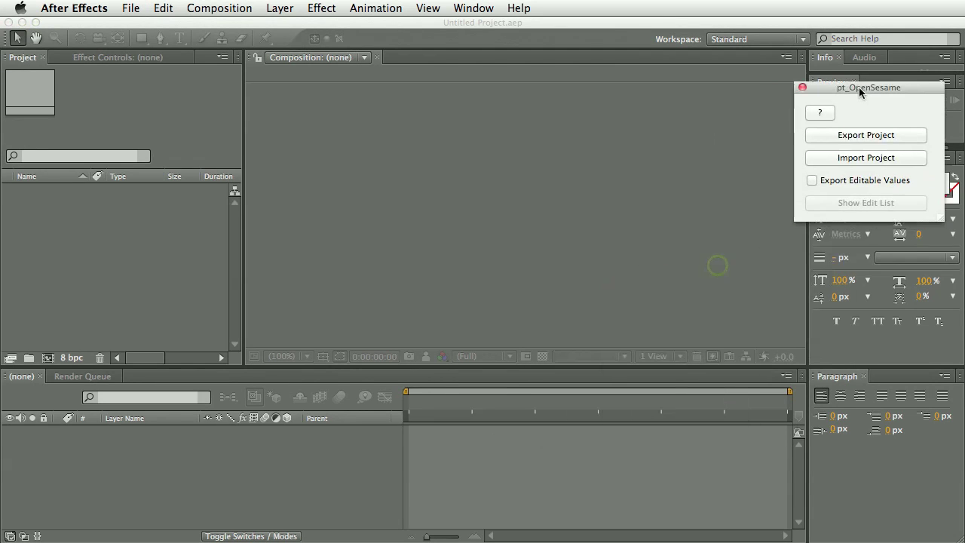
left_click(852, 159)
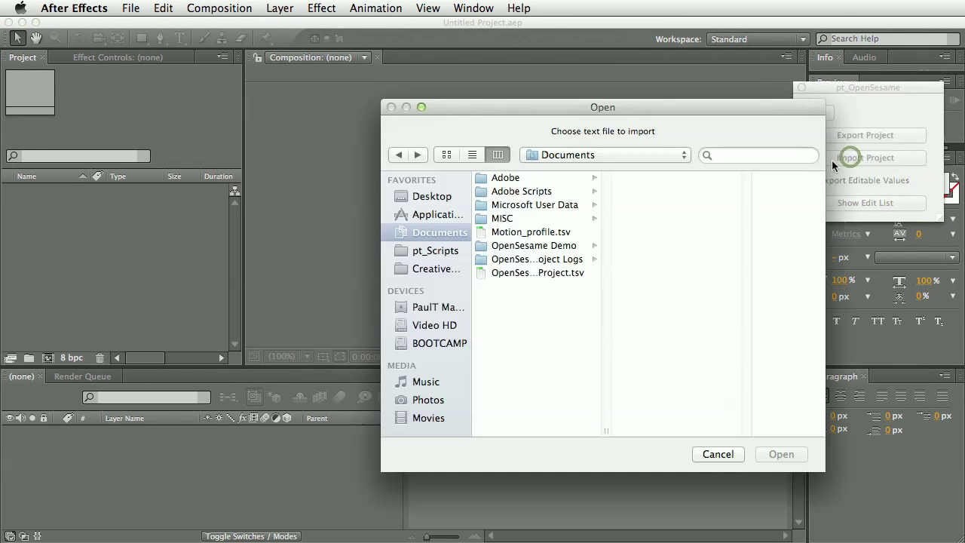
left_click(523, 232)
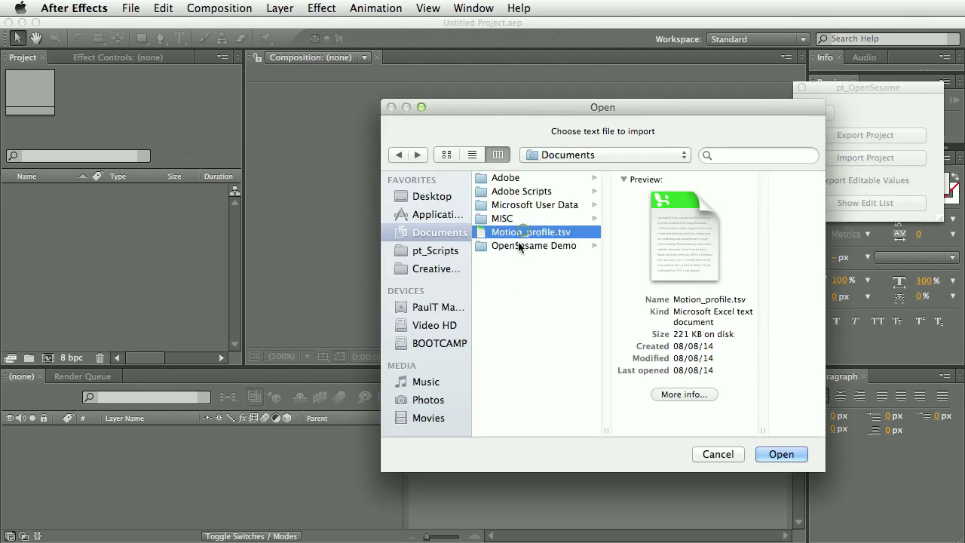
left_click(784, 456)
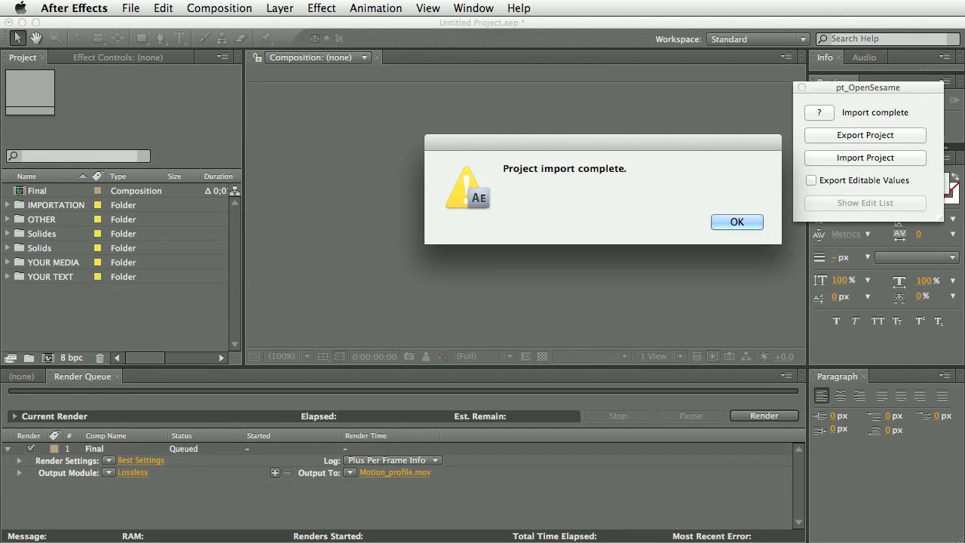
left_click(736, 222)
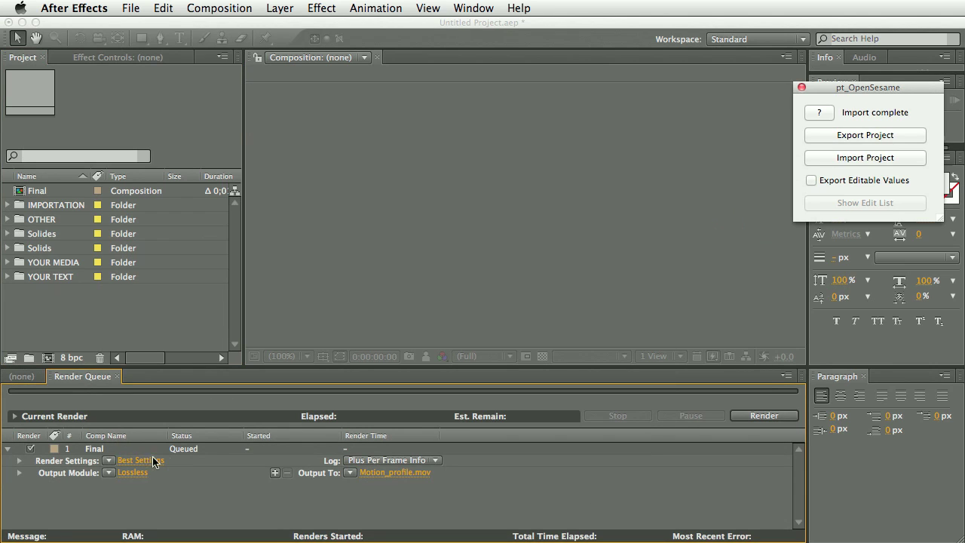
- Open the imported Final composition, scrub through its titles, and select title layer 74
double_click(100, 449)
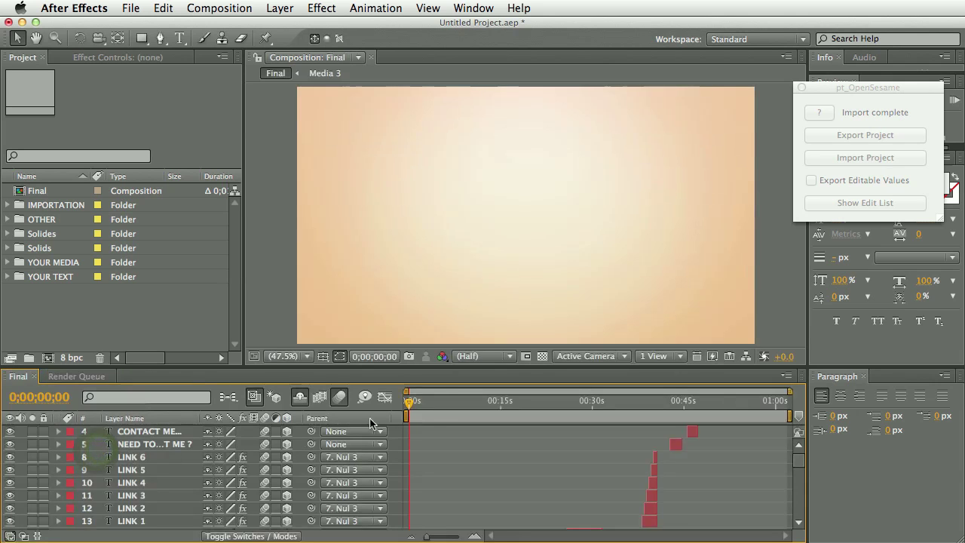
mouse_move(409, 401)
left_mouse_down()
mouse_move(483, 411)
mouse_move(763, 402)
mouse_move(618, 415)
mouse_move(406, 413)
mouse_move(413, 417)
left_mouse_up()
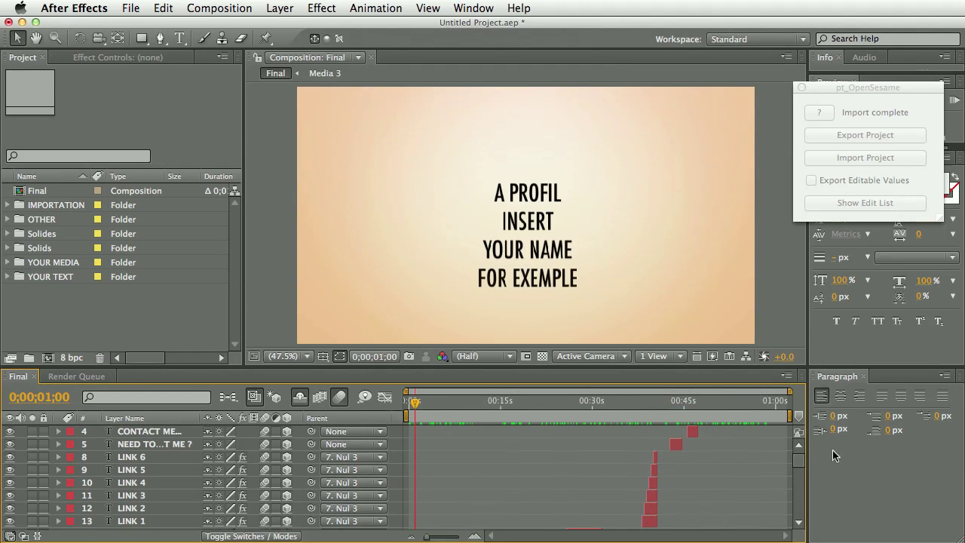
left_click_drag(798, 462, 525, 506)
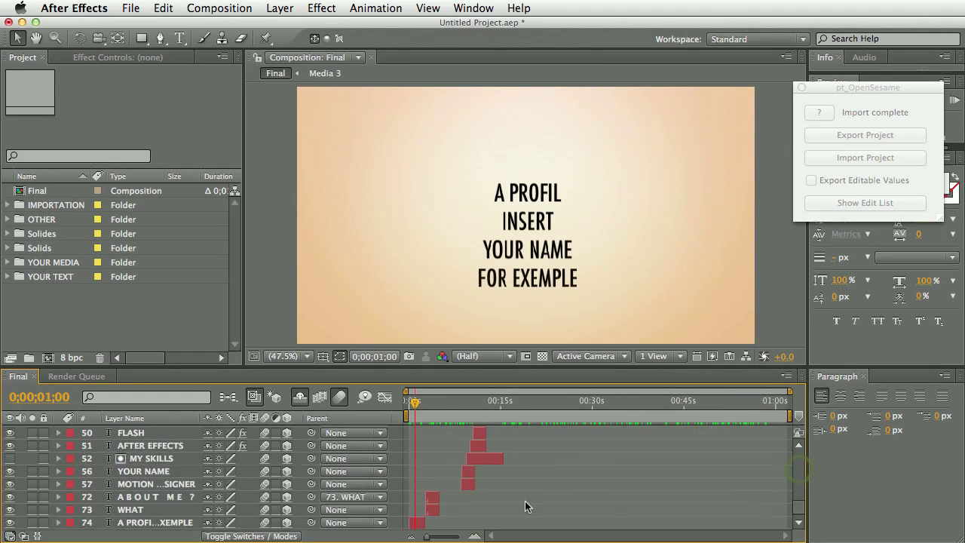
left_click(154, 523)
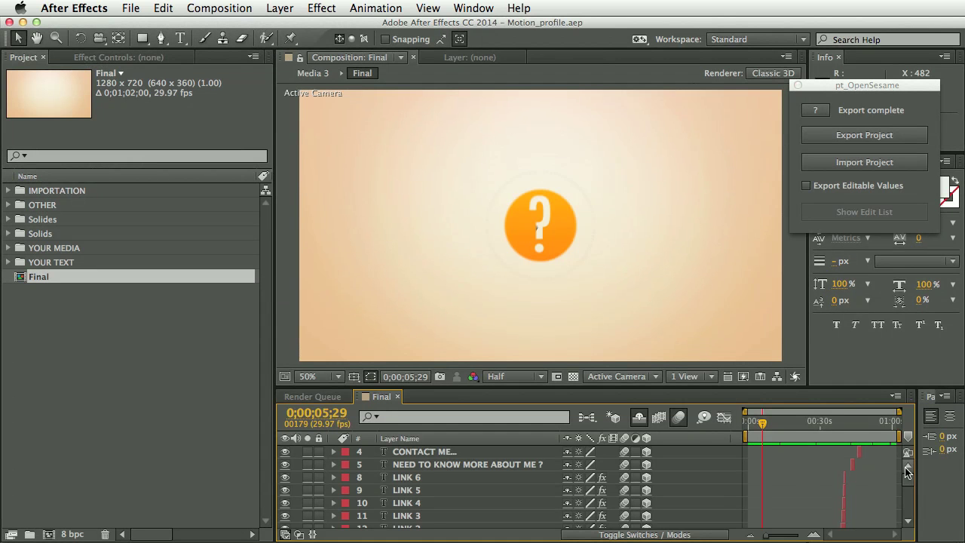
- In CC 2014, move Final to frame 0;00;00;28 and select title layer 74
left_click_drag(908, 471, 908, 498)
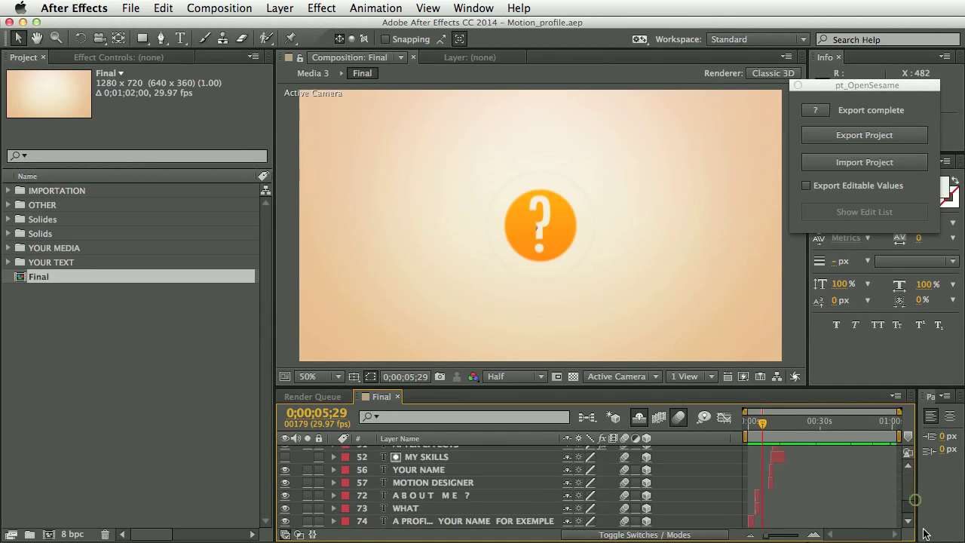
left_click(750, 422)
left_click_drag(750, 429, 752, 431)
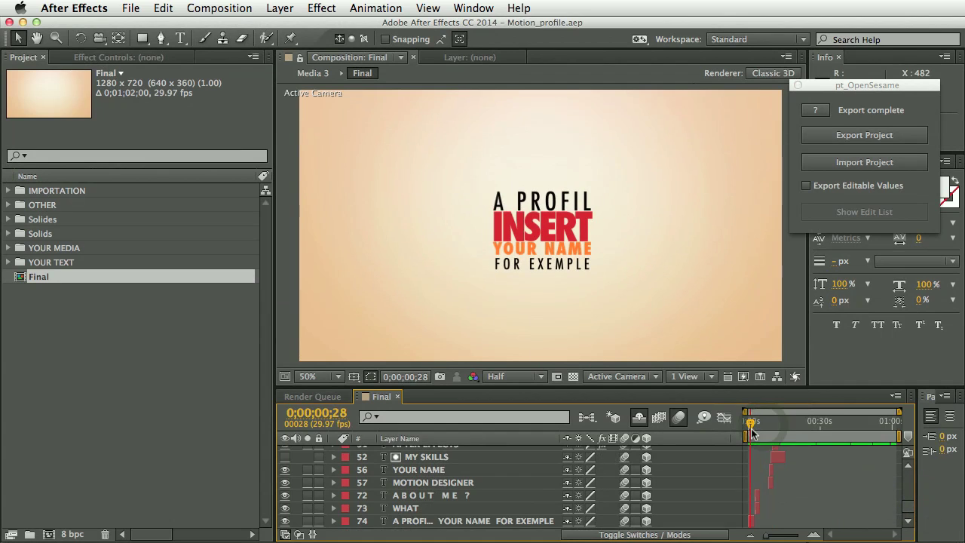
left_click(466, 522)
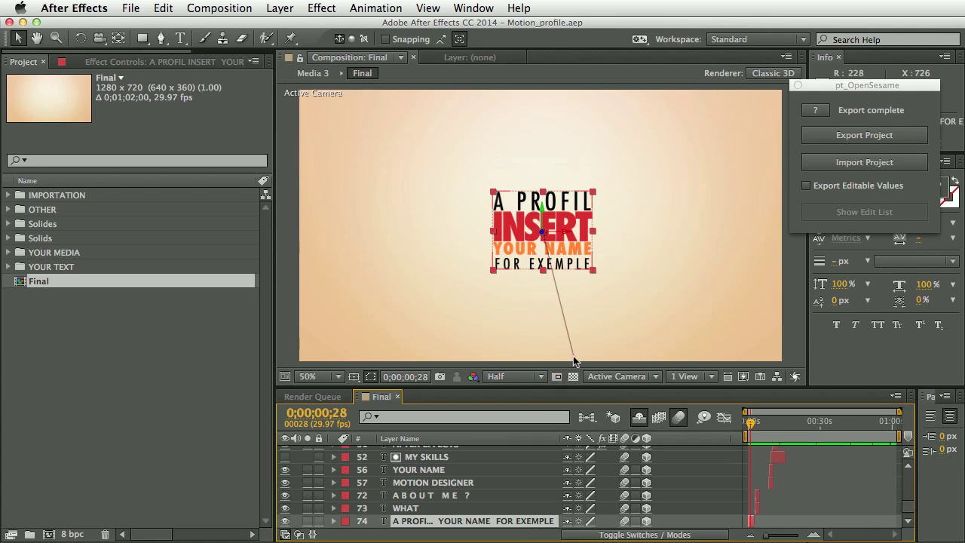
- Copy the styled title text from the CC 2014 project's text layer
double_click(569, 217)
right_click(554, 217)
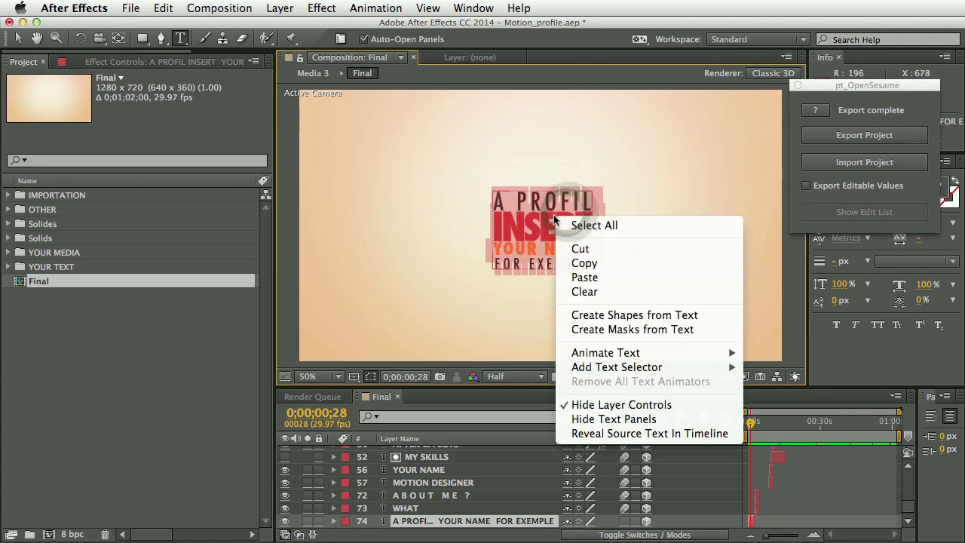
left_click(584, 262)
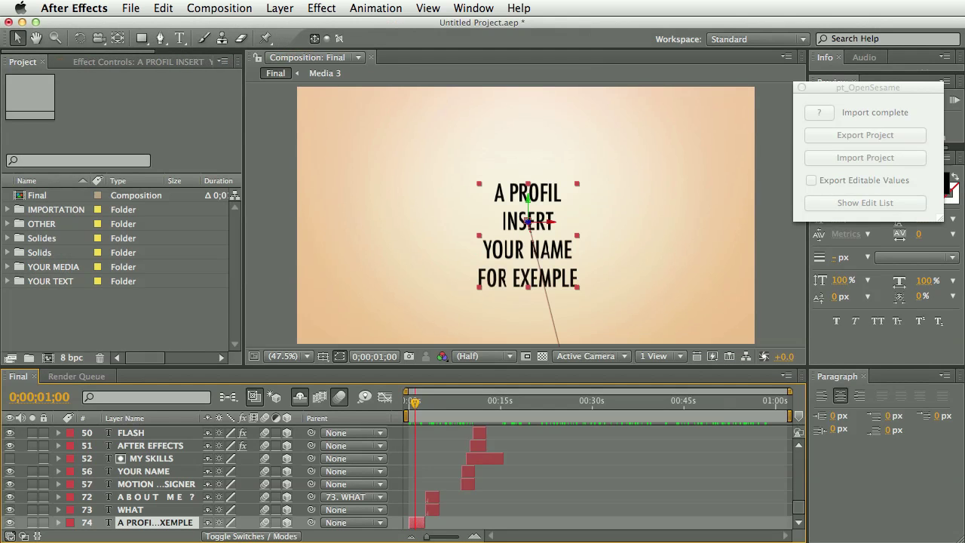
- Undo two accidental changes made while editing the plain CS4 title
double_click(556, 251)
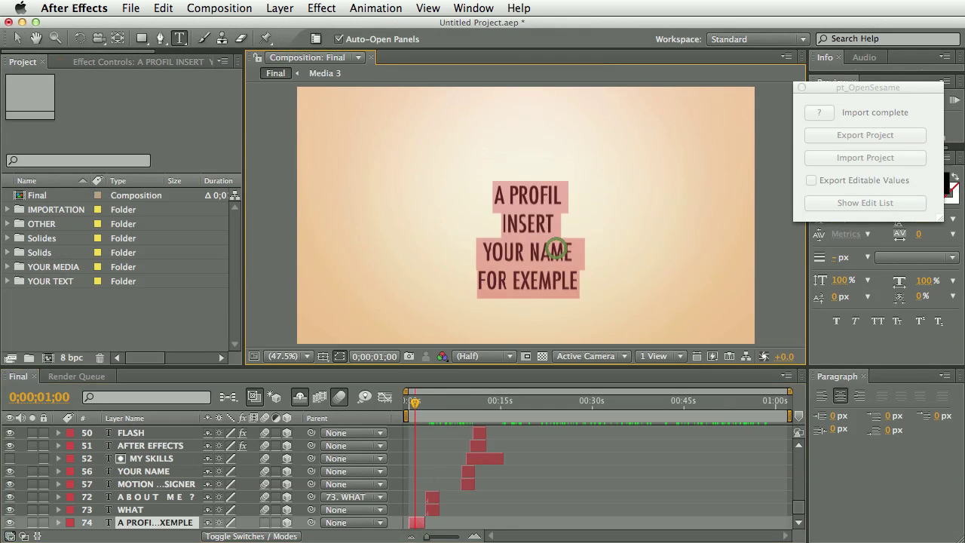
left_click(159, 5)
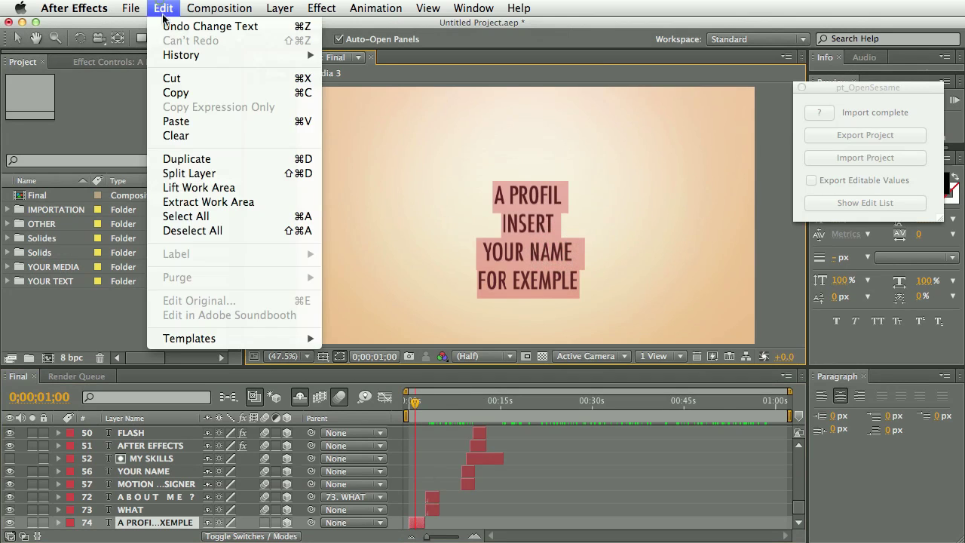
left_click(181, 21)
left_click(159, 6)
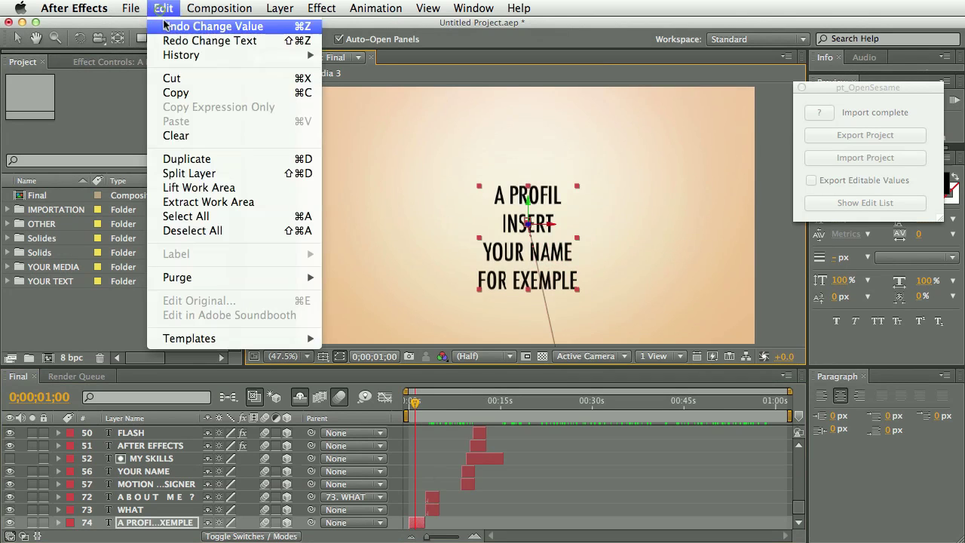
left_click(181, 23)
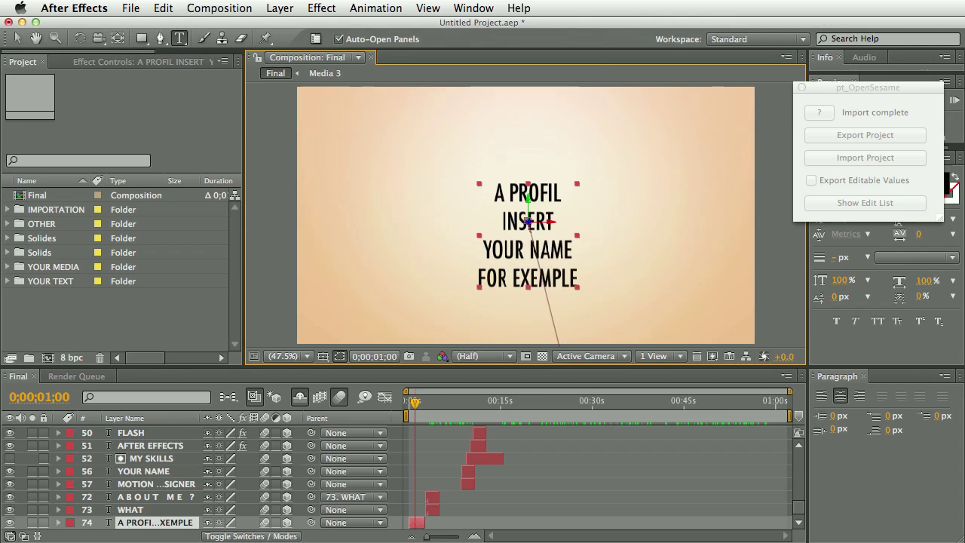
- Select all of the plain CS4 title text and paste the styled text over it
double_click(555, 250)
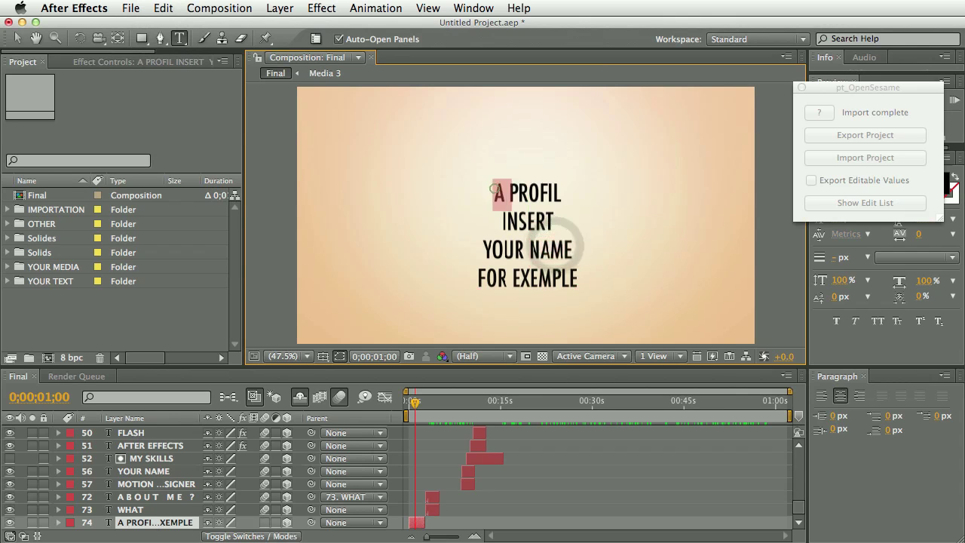
triple_click(494, 188)
right_click(546, 252)
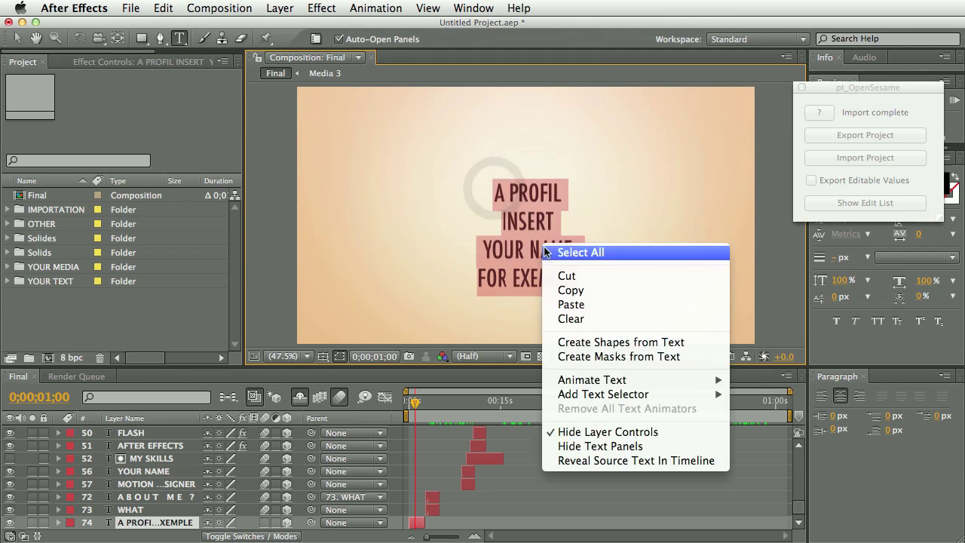
left_click(571, 304)
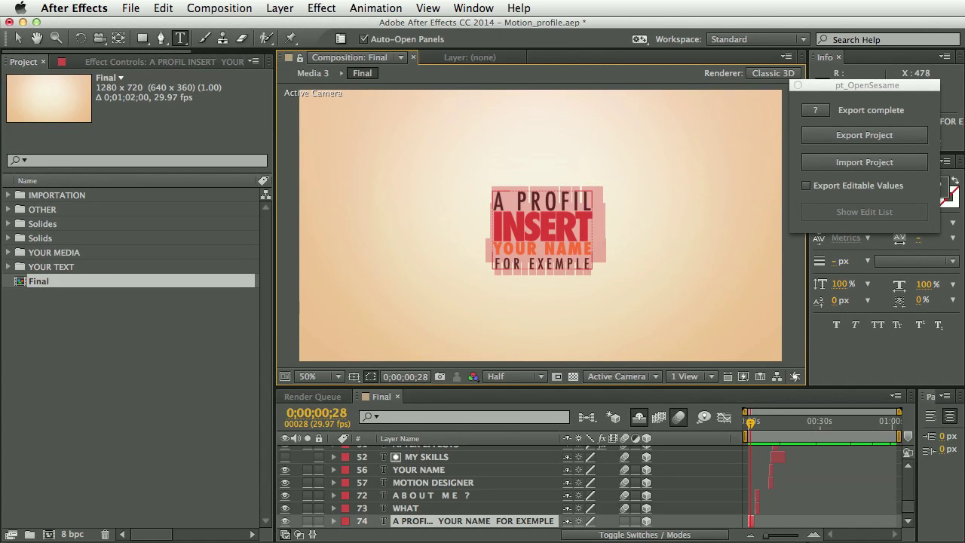
- Start a new empty project without saving the old one
left_click(131, 7)
mouse_move(158, 61)
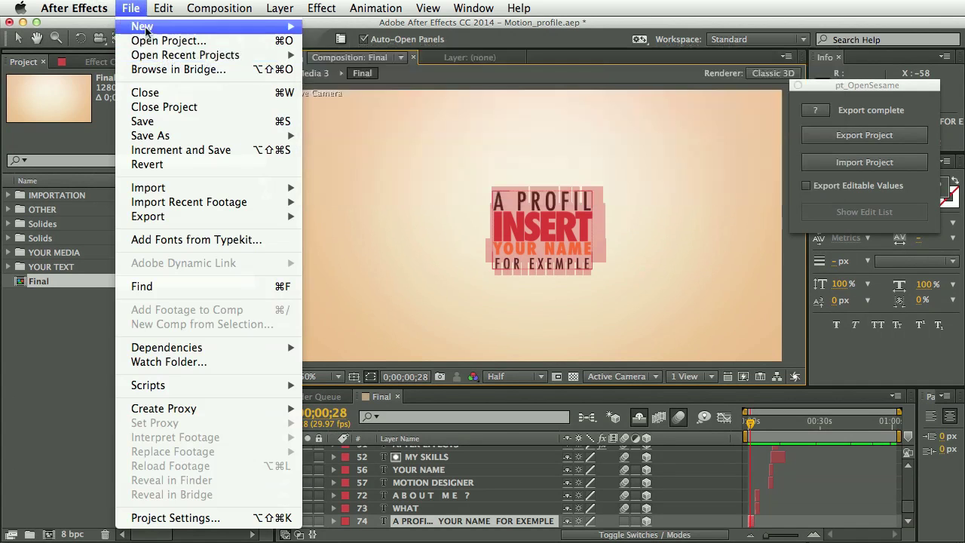
left_click(131, 7)
left_click(130, 7)
mouse_move(273, 28)
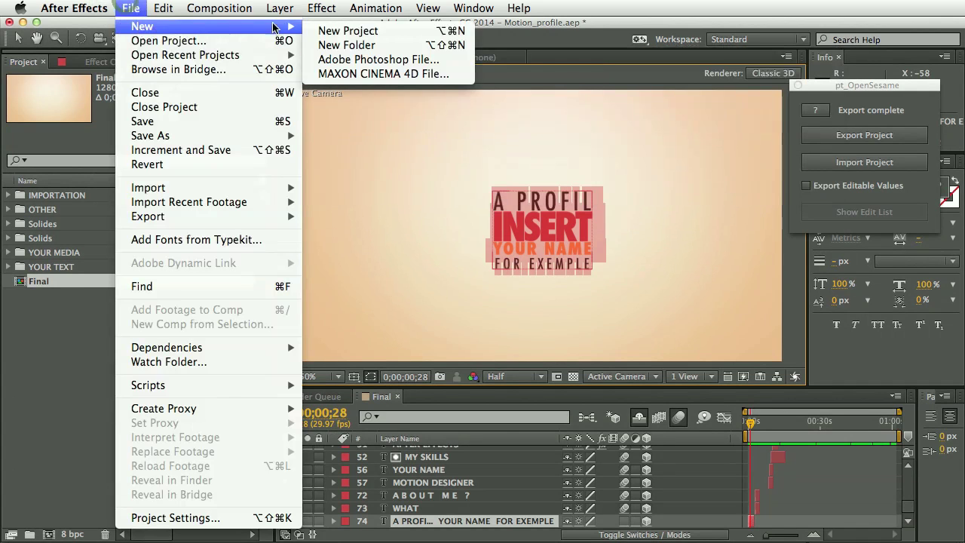
left_click(348, 30)
left_click(446, 306)
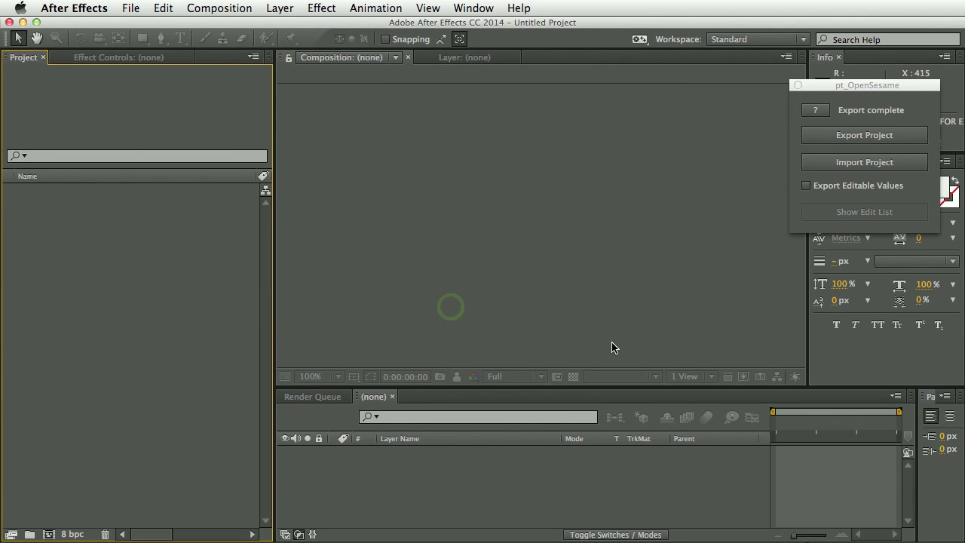
- Create Comp 1 and a dark gray solid with default settings
key("super+n")
key("Return")
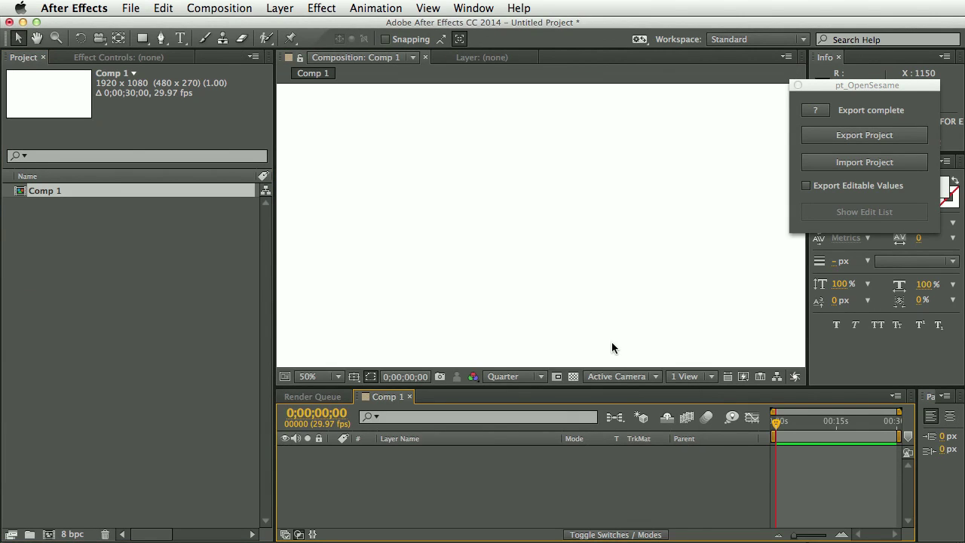
key("super+y")
key("Return")
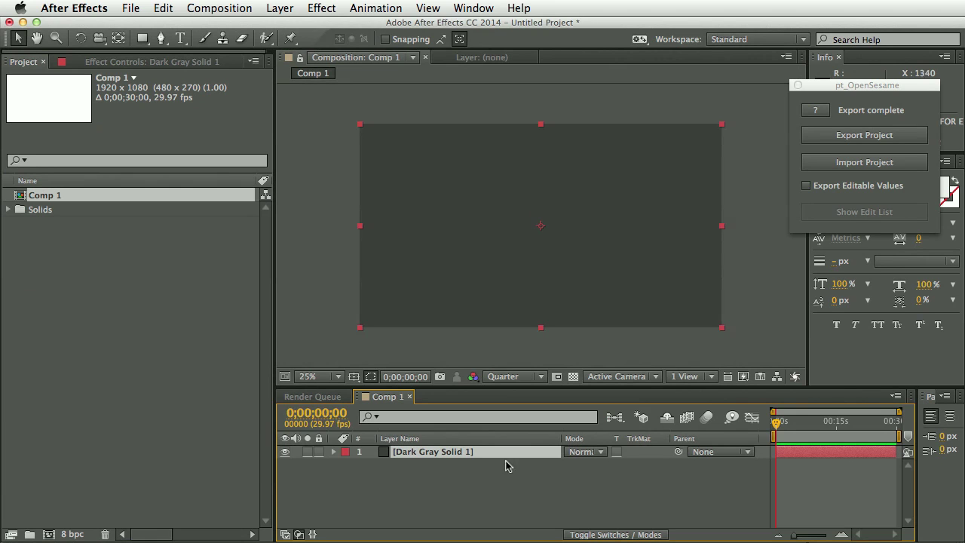
- Apply the Color Correction > Levels effect to the solid
left_click(321, 8)
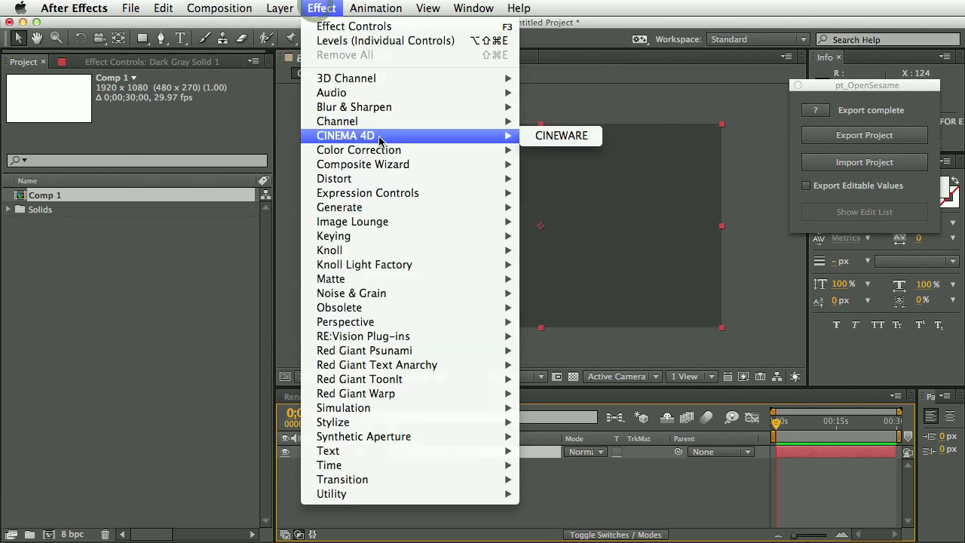
mouse_move(394, 150)
left_click(629, 494)
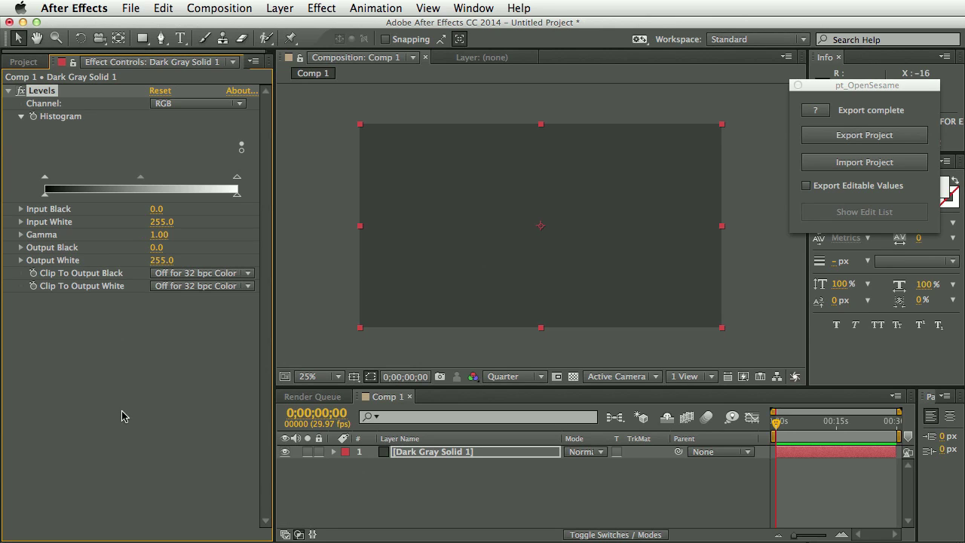
- Raise Levels gamma to 2.50 and export the project as OpenSesame Project.tsv
left_click_drag(140, 179, 79, 192)
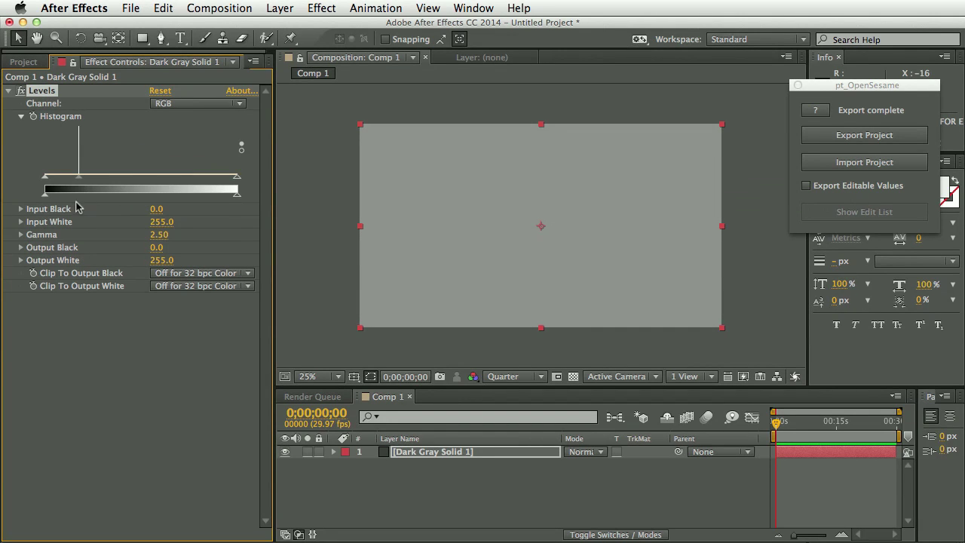
left_click(847, 136)
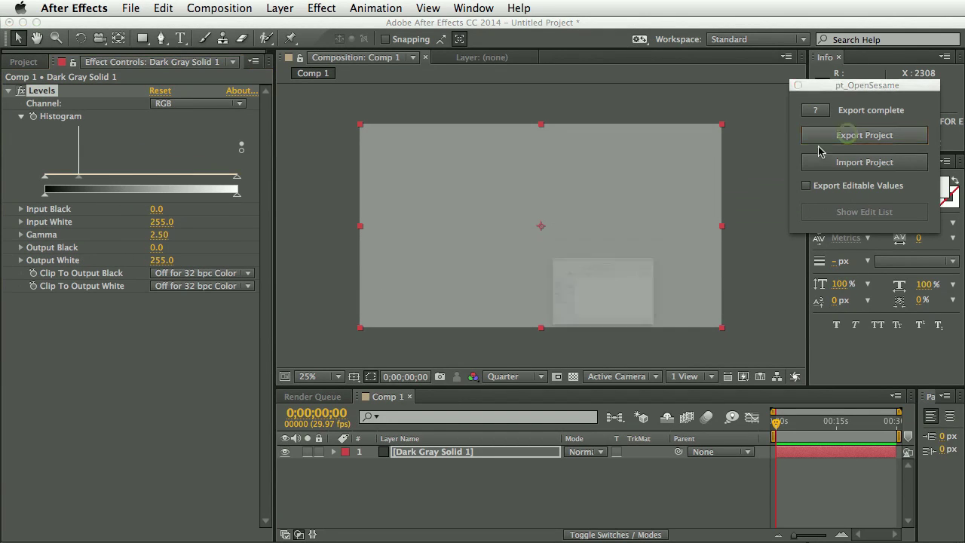
left_click(859, 474)
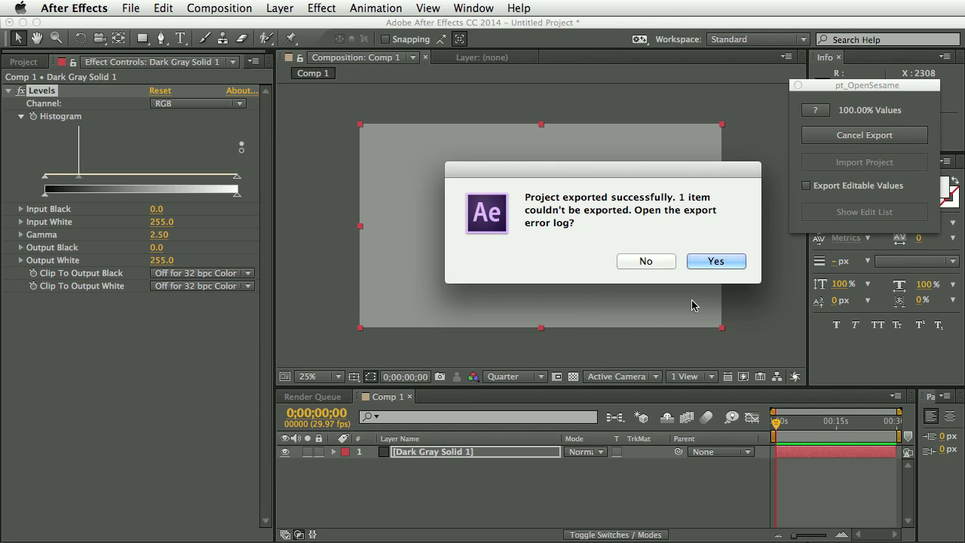
- Read the export error log showing the histogram couldn't be exported, then close it
left_click(715, 261)
left_click_drag(577, 392, 737, 392)
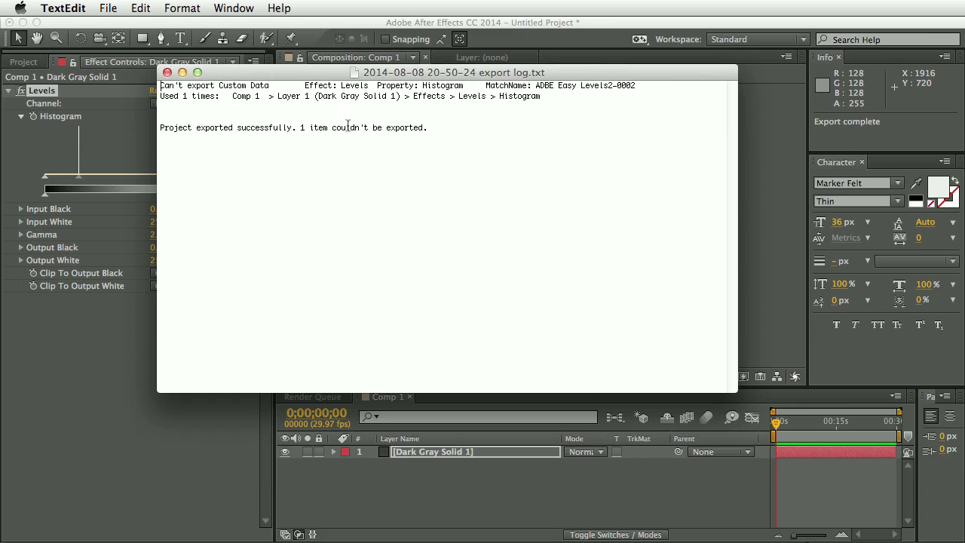
left_click(167, 73)
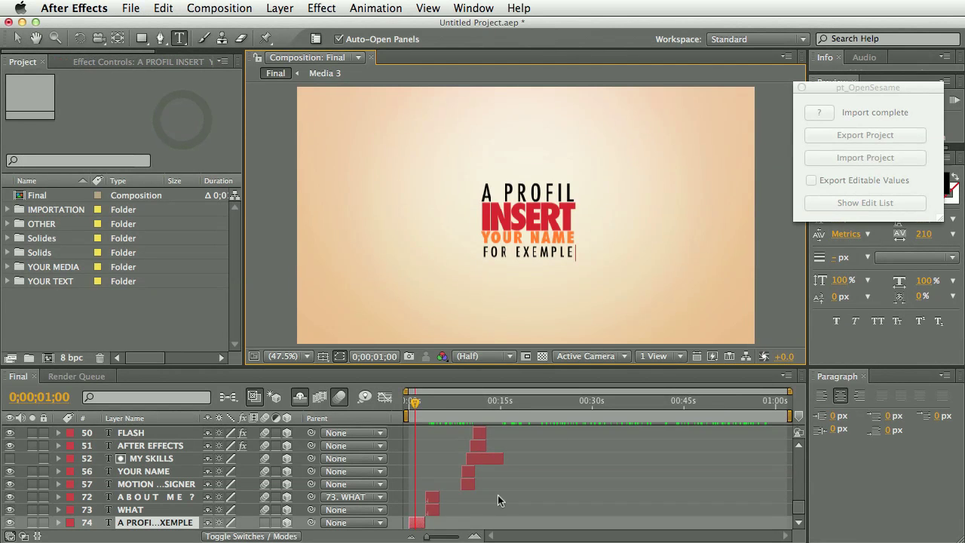
- Import OpenSesame Project.tsv into the older version, discarding the current project
left_click(866, 158)
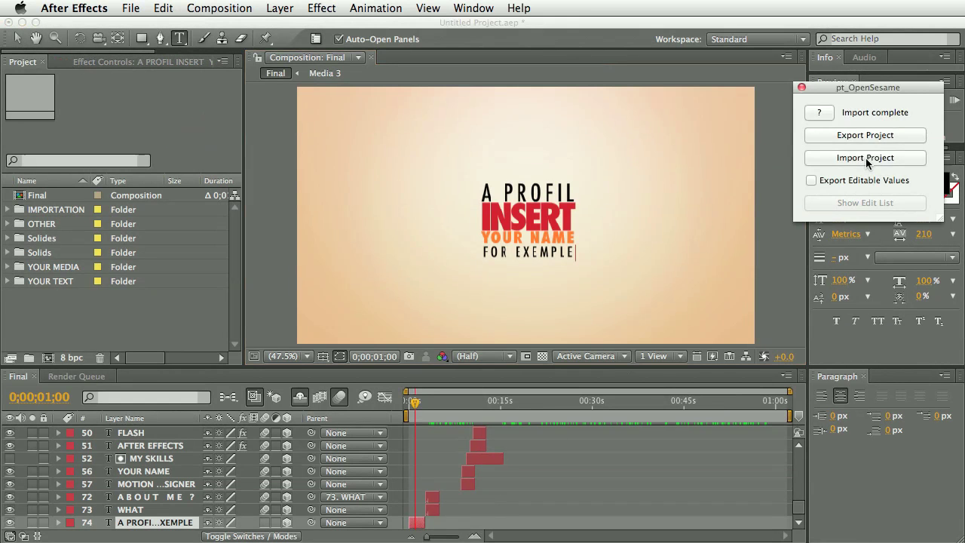
left_click(850, 159)
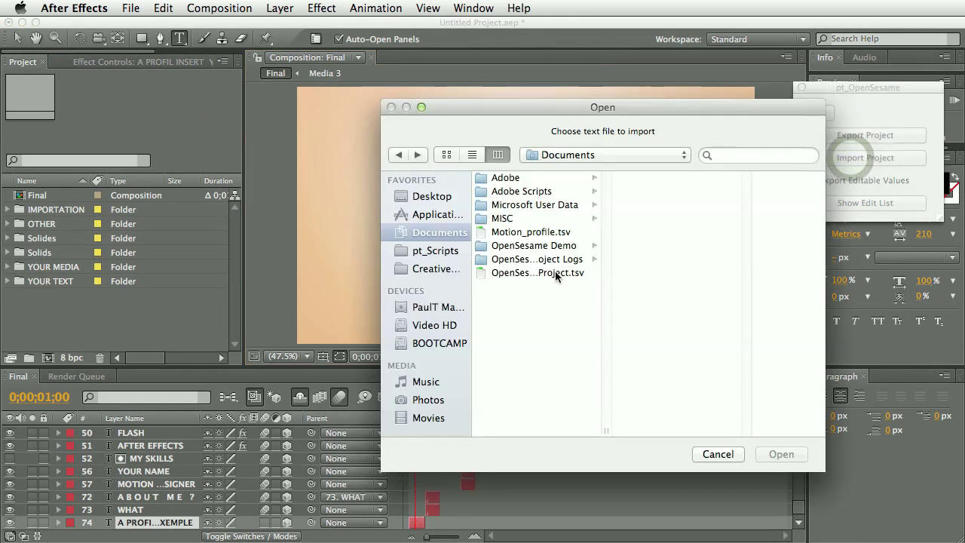
double_click(555, 273)
key("super+d")
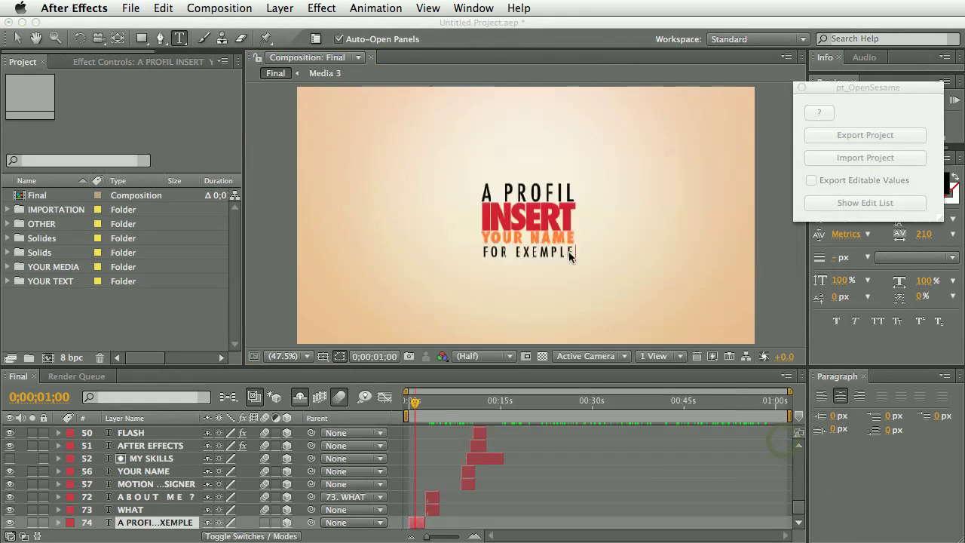
left_click(736, 222)
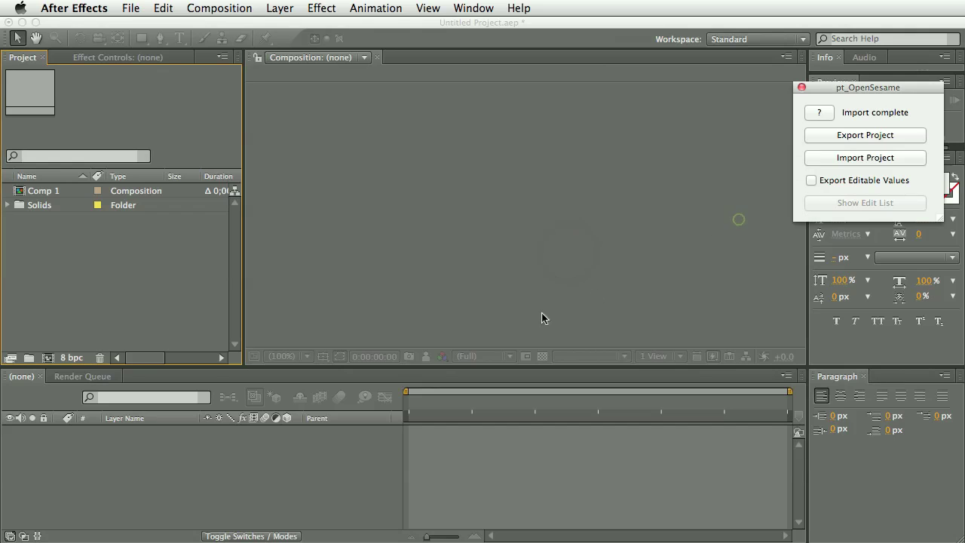
- Open Comp 1 and inspect Dark Gray Solid 1's Levels effect in Effect Controls
double_click(60, 193)
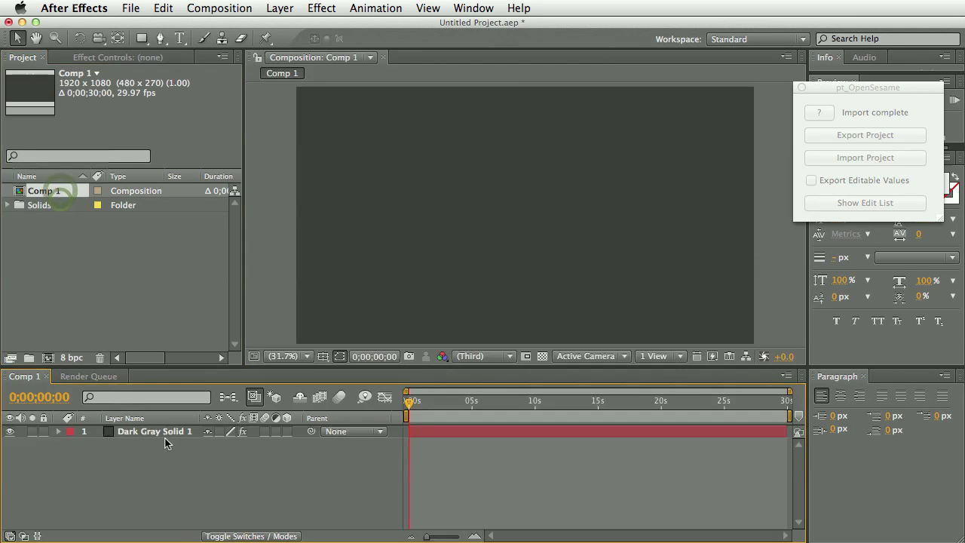
left_click(164, 435)
left_click(131, 63)
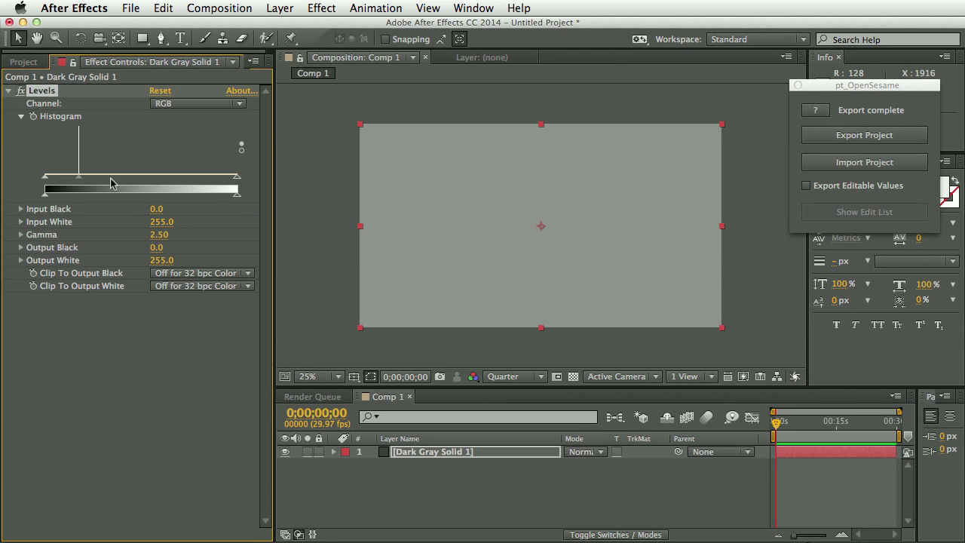
left_click(57, 96)
- Replace the solid's Levels effect with Levels (Individual Controls)
key("Delete")
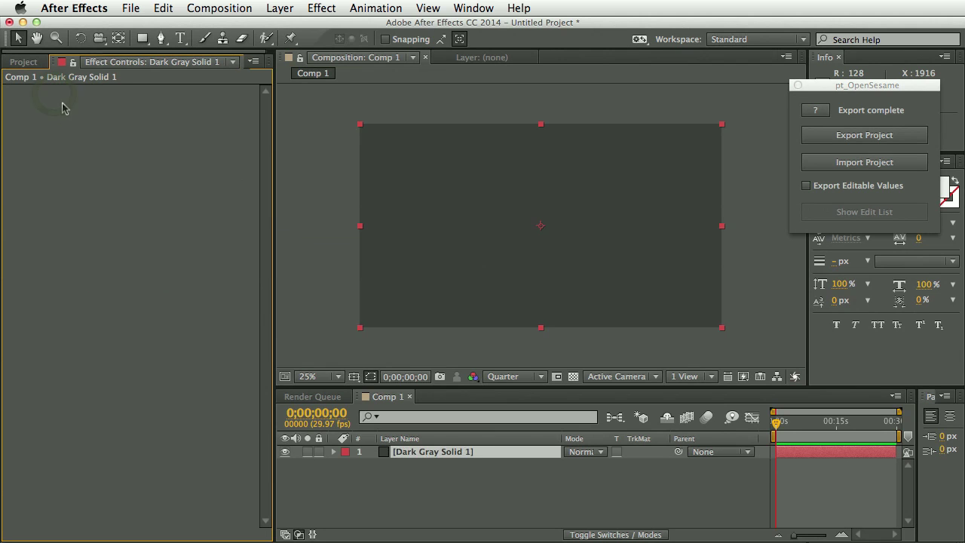
left_click(321, 8)
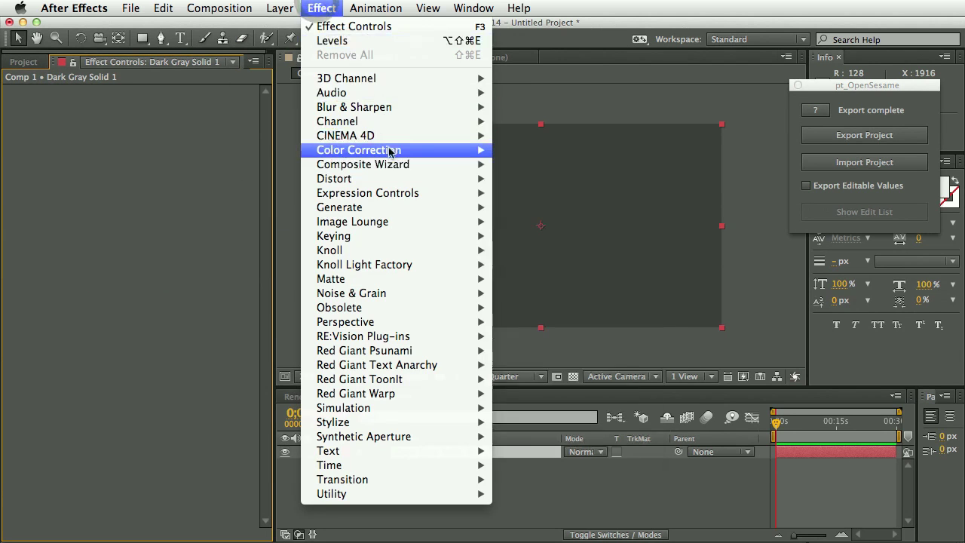
mouse_move(370, 149)
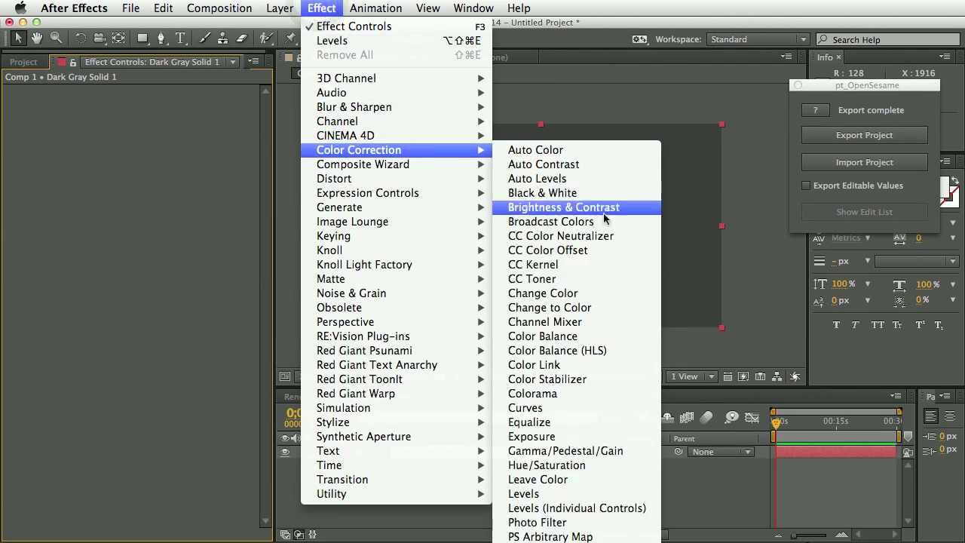
left_click(578, 508)
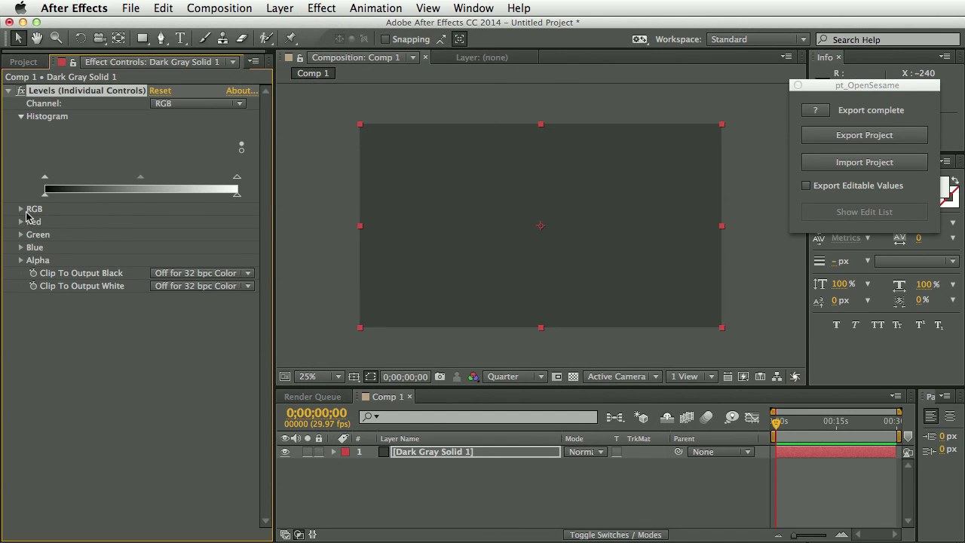
- Drag gamma to brighten the solid to light grey and export OpenSesame Project.tsv
left_click(20, 210)
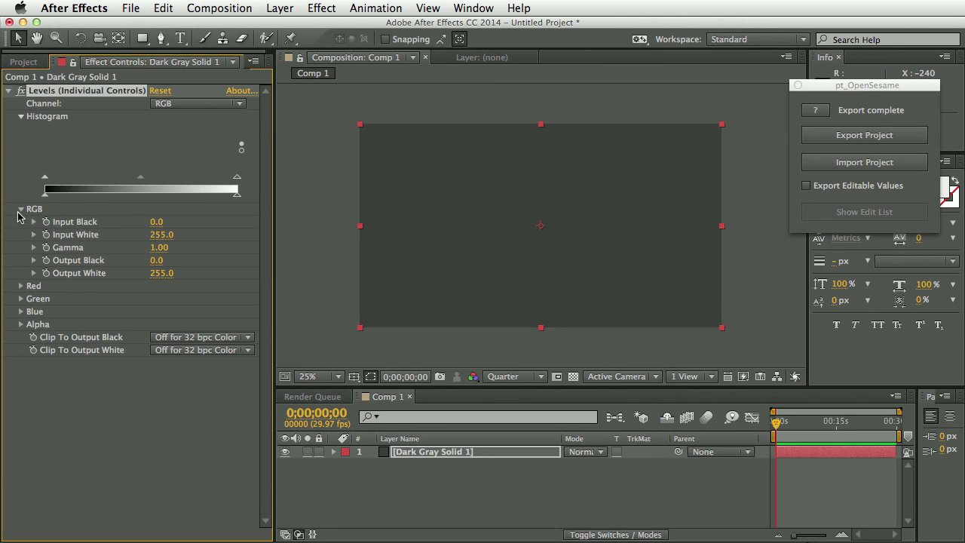
left_click(21, 210)
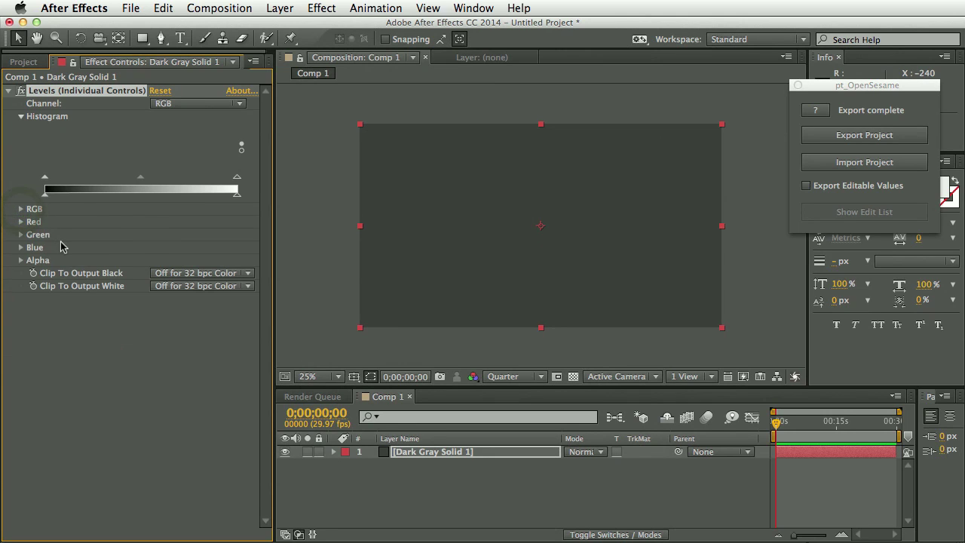
left_click_drag(140, 177, 83, 189)
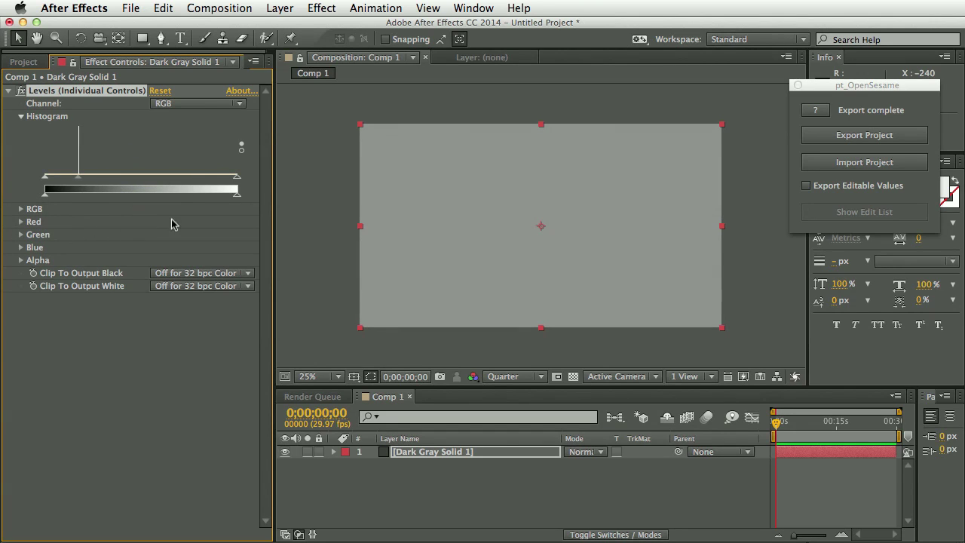
left_click(866, 136)
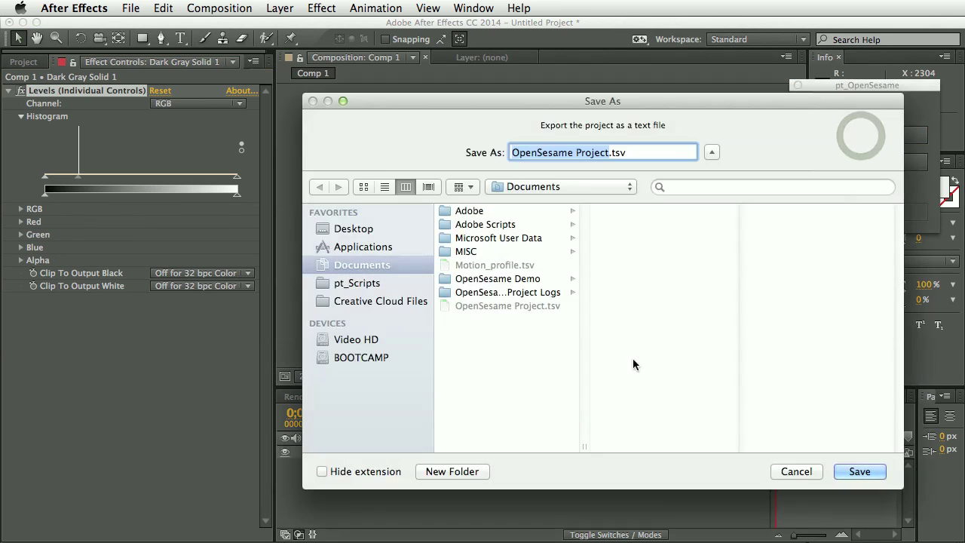
left_click(859, 471)
- Overwrite OpenSesame Project.tsv, then reimport it into the older version without saving
left_click(713, 198)
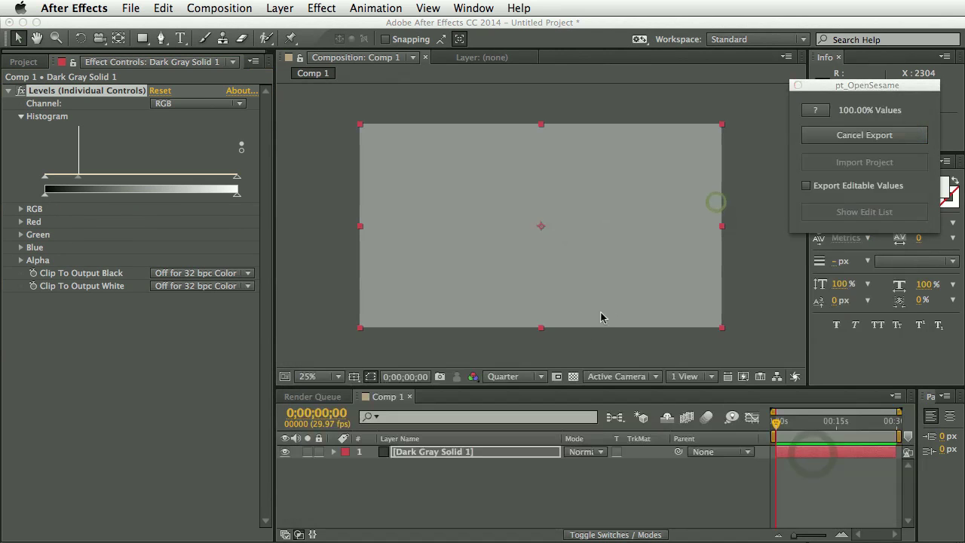
left_click(731, 258)
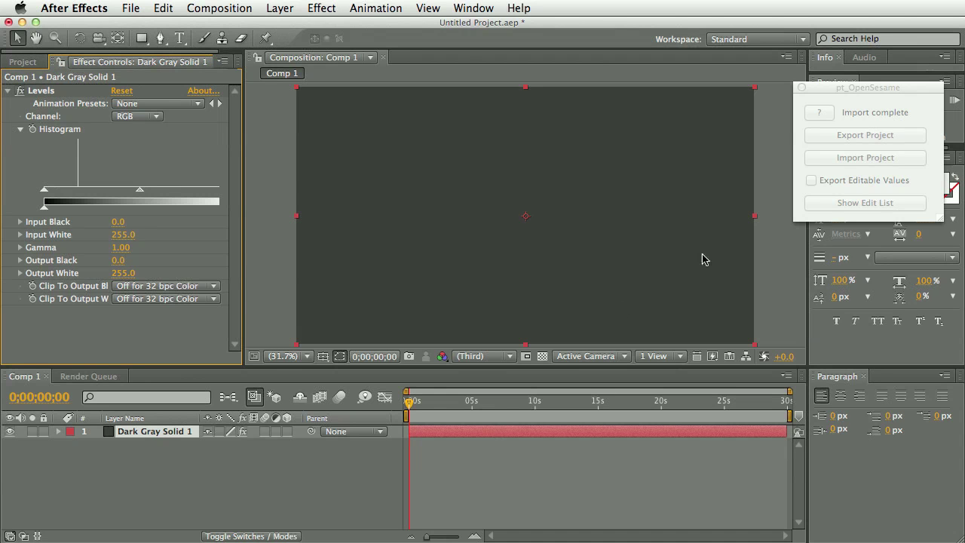
left_click(865, 158)
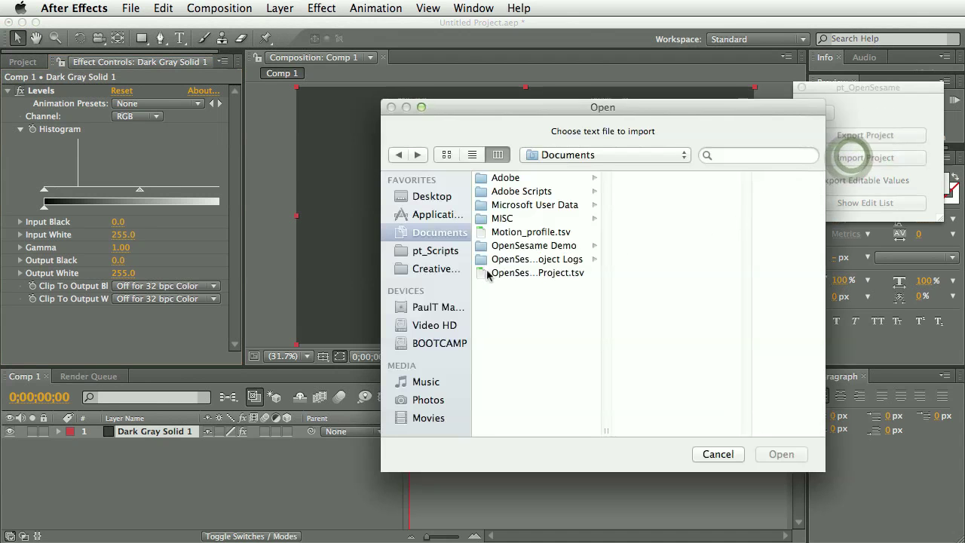
left_click(532, 273)
left_click(780, 454)
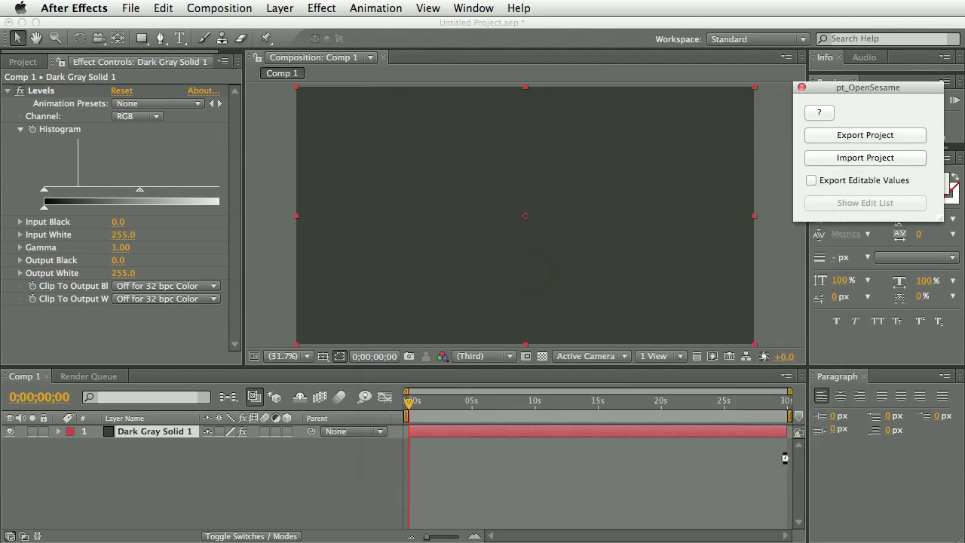
left_click(570, 259)
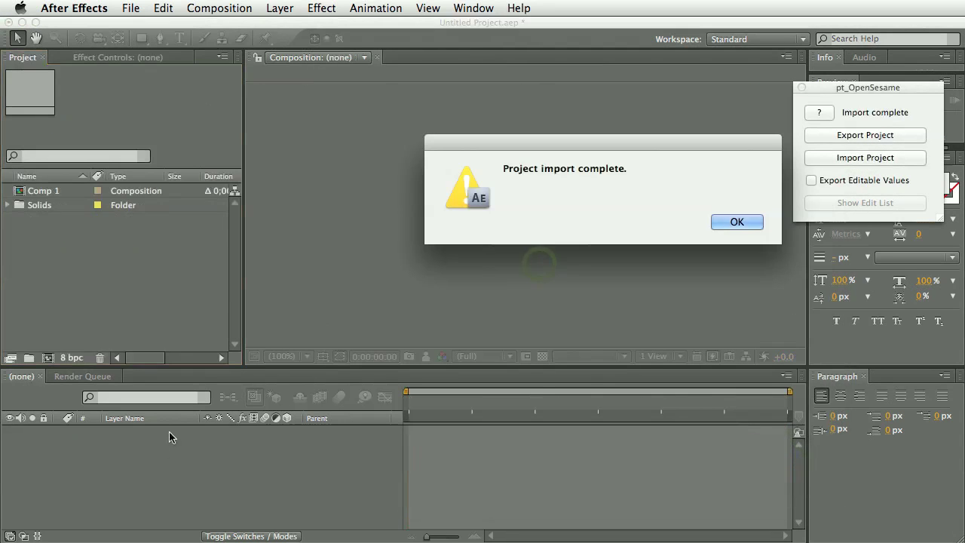
left_click(722, 220)
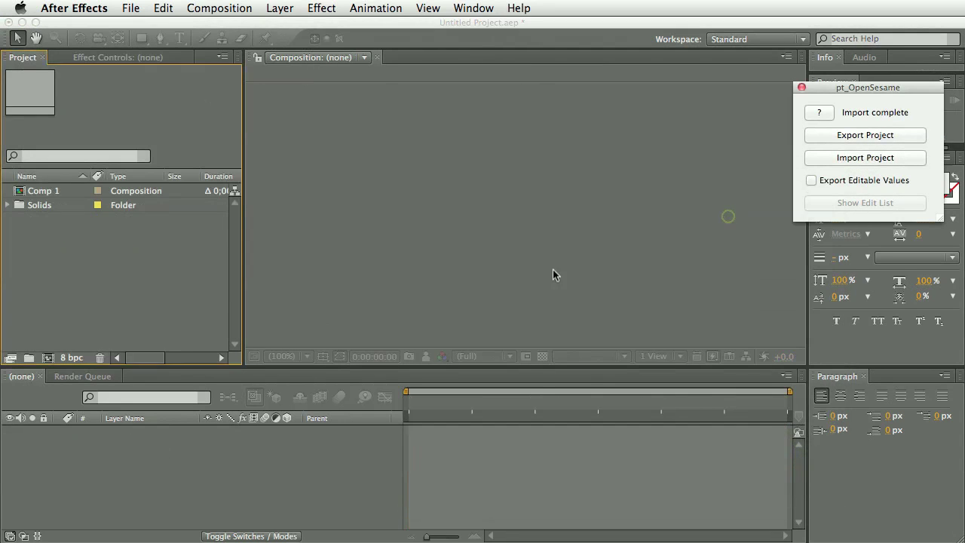
- Open Comp 1 and view the light grey solid's Levels settings in Effect Controls
double_click(83, 193)
left_click(158, 431)
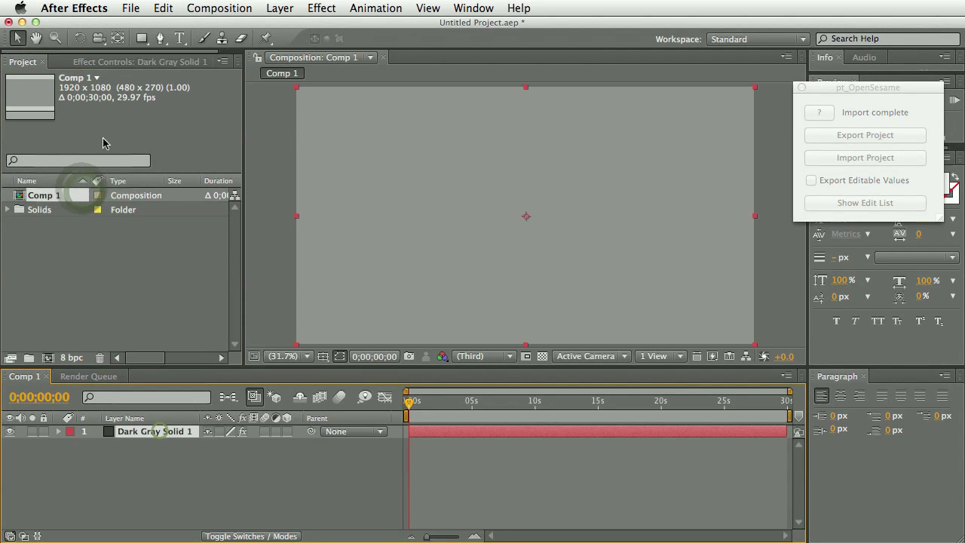
left_click(121, 64)
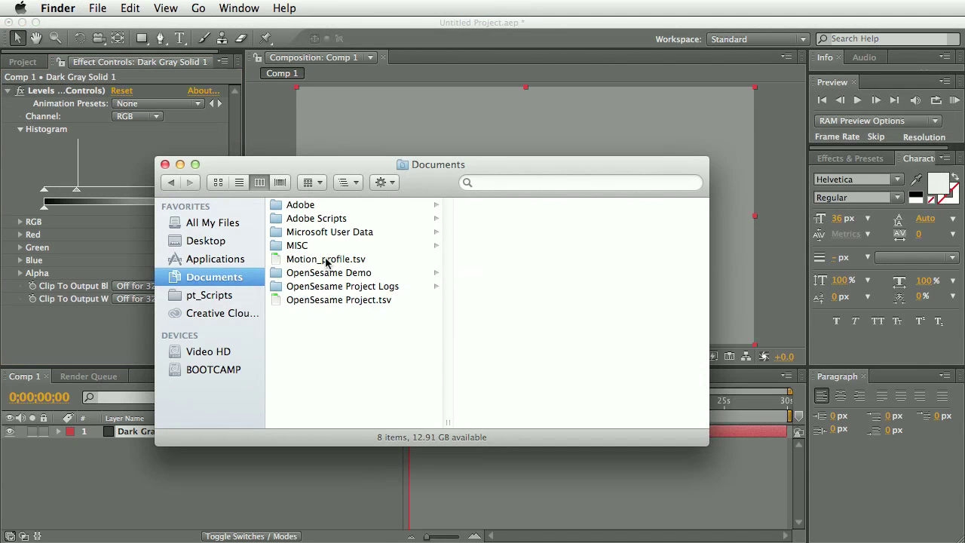
- Read Motion_profile.tsv top to bottom in a widened TextEdit window, then close it
left_click_drag(327, 262, 392, 377)
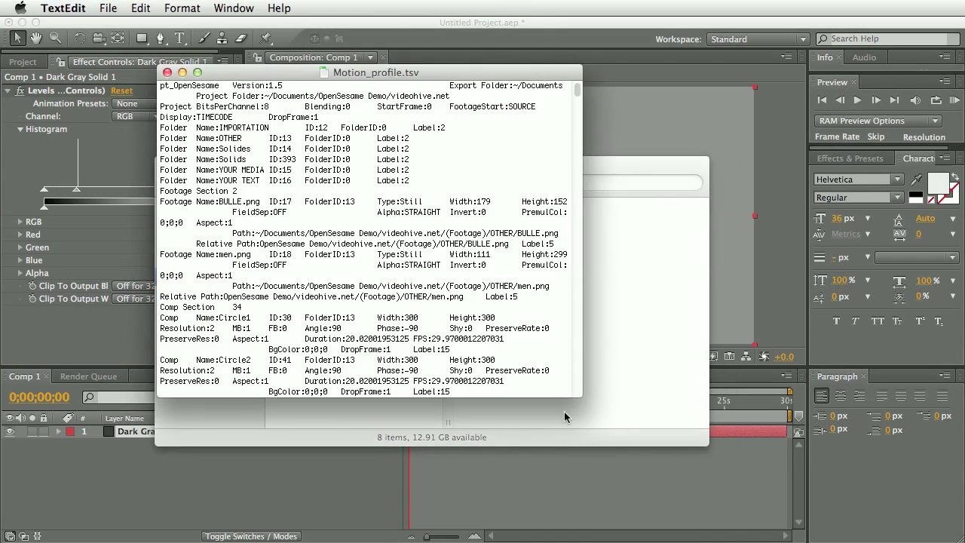
left_click_drag(582, 122, 888, 122)
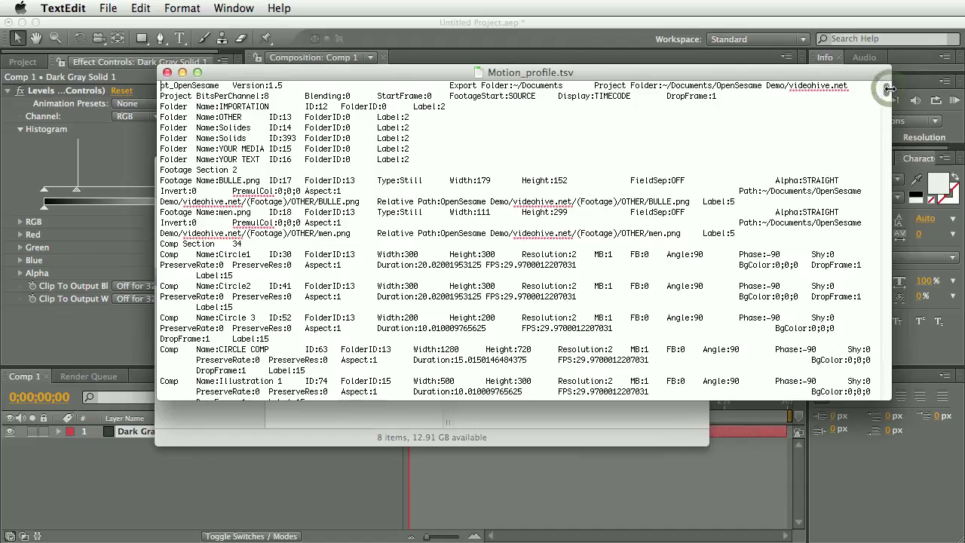
left_click_drag(890, 89, 904, 422)
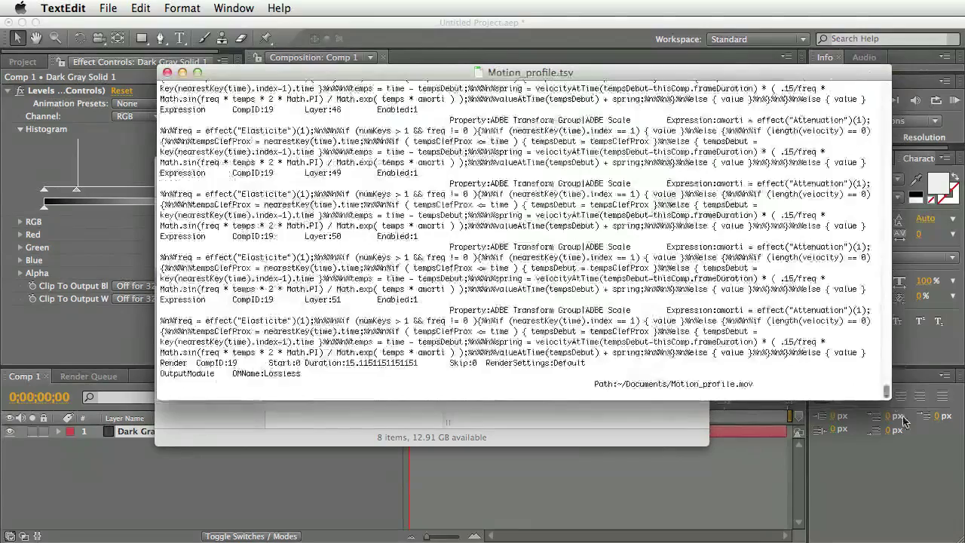
left_click(168, 72)
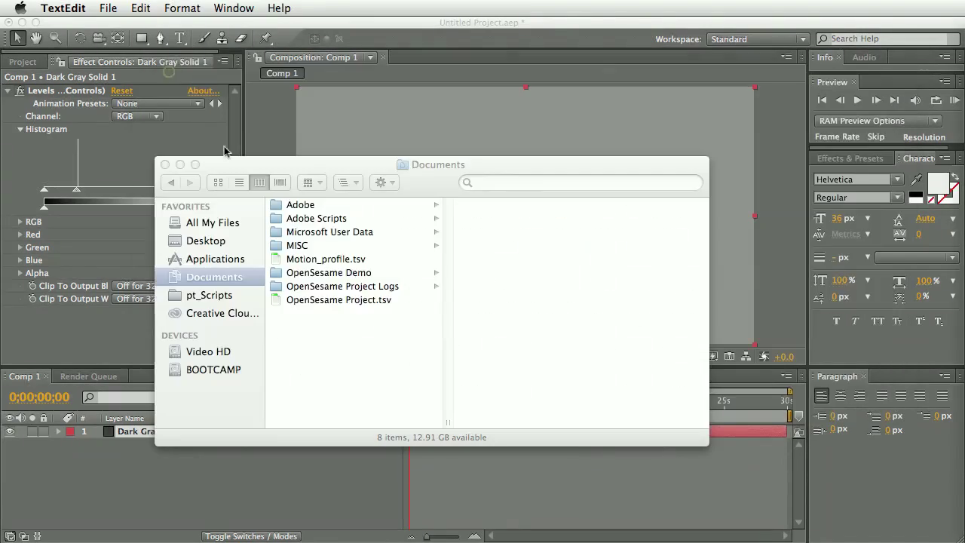
- Open Motion_profile.tsv in Excel and enlarge the window to show more rows
double_click(335, 260)
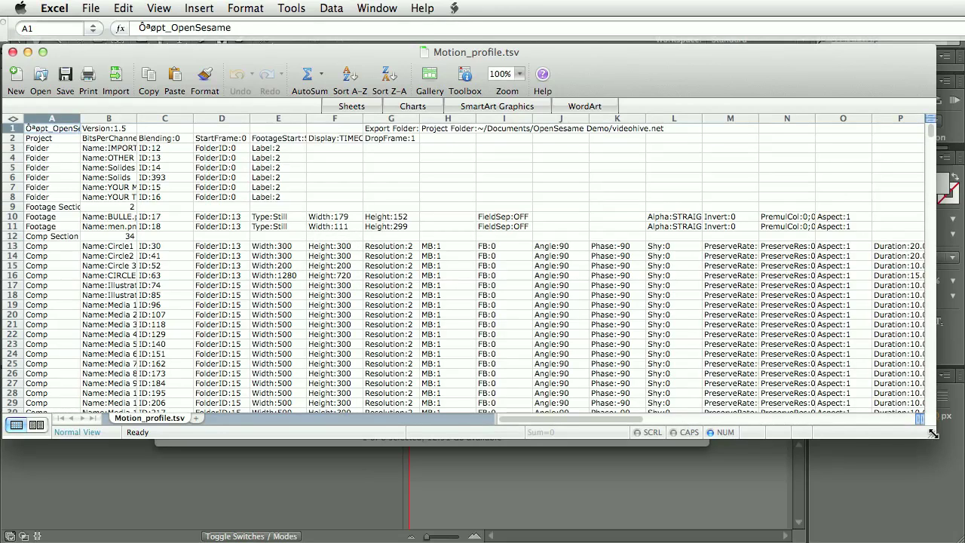
left_click_drag(932, 433, 951, 498)
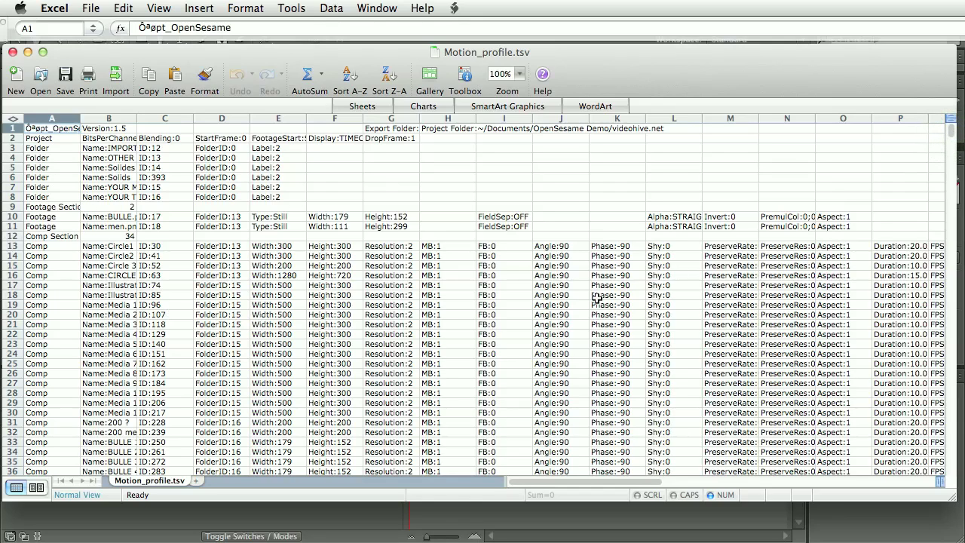
left_click_drag(950, 134, 874, 119)
- Back in After Effects, enable Export Editable Values in the pt_OpenSesame panel
key("super+Tab")
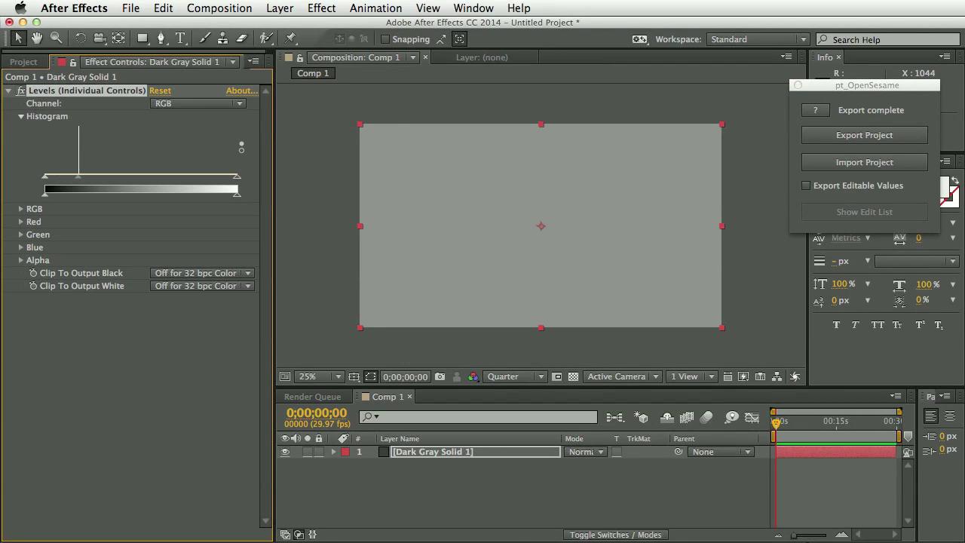
left_click(806, 186)
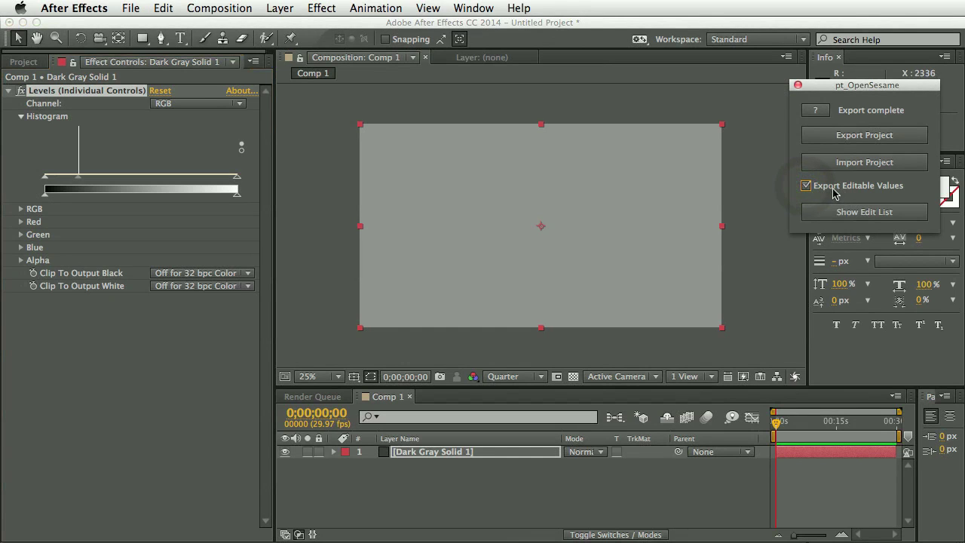